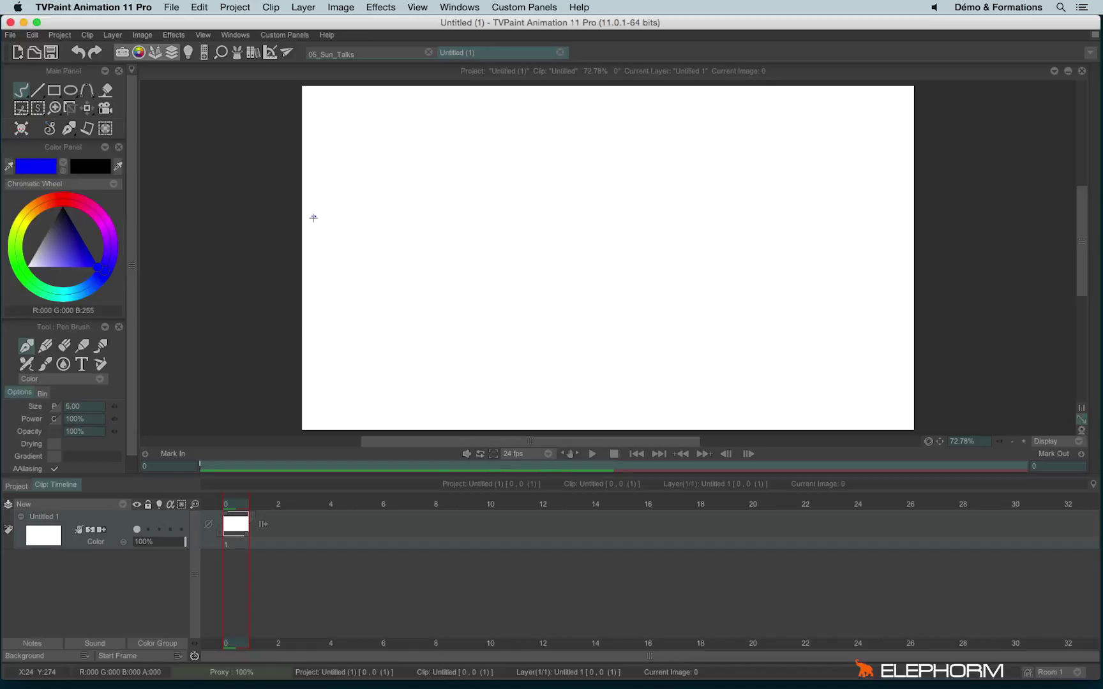
# Show the sound area with a MASTER track above the Untitled 1 layer.
pyautogui.click(96, 643)
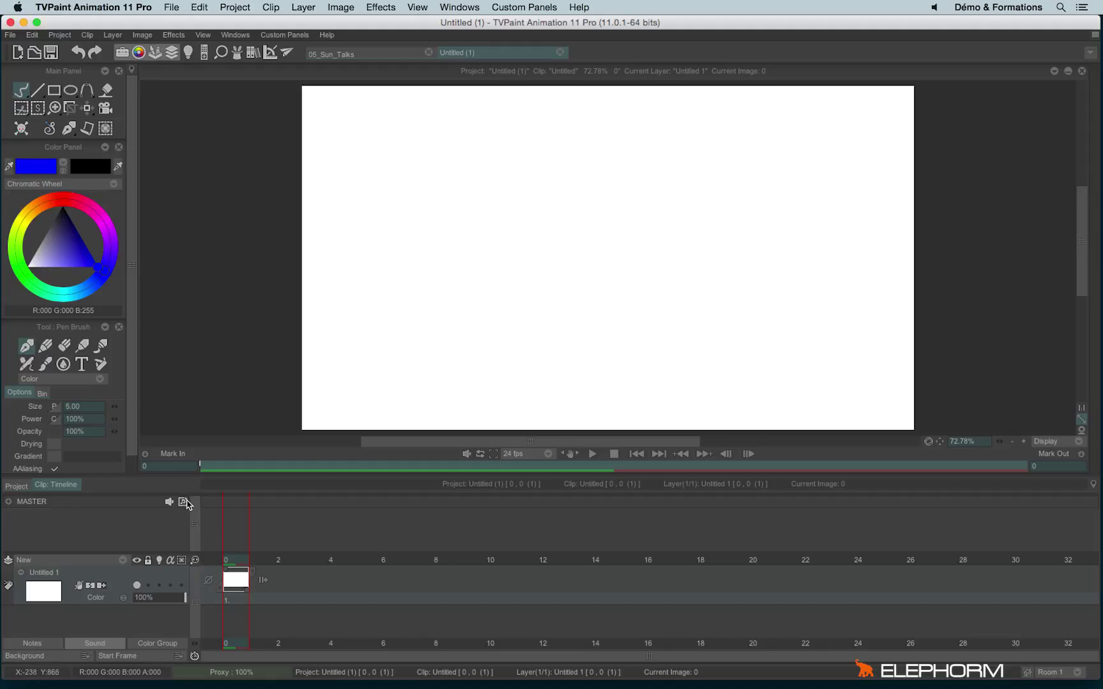
# Load 05_sound.wav from Bureau > Elephorm as the clip's soundtrack.
pyautogui.click(182, 504)
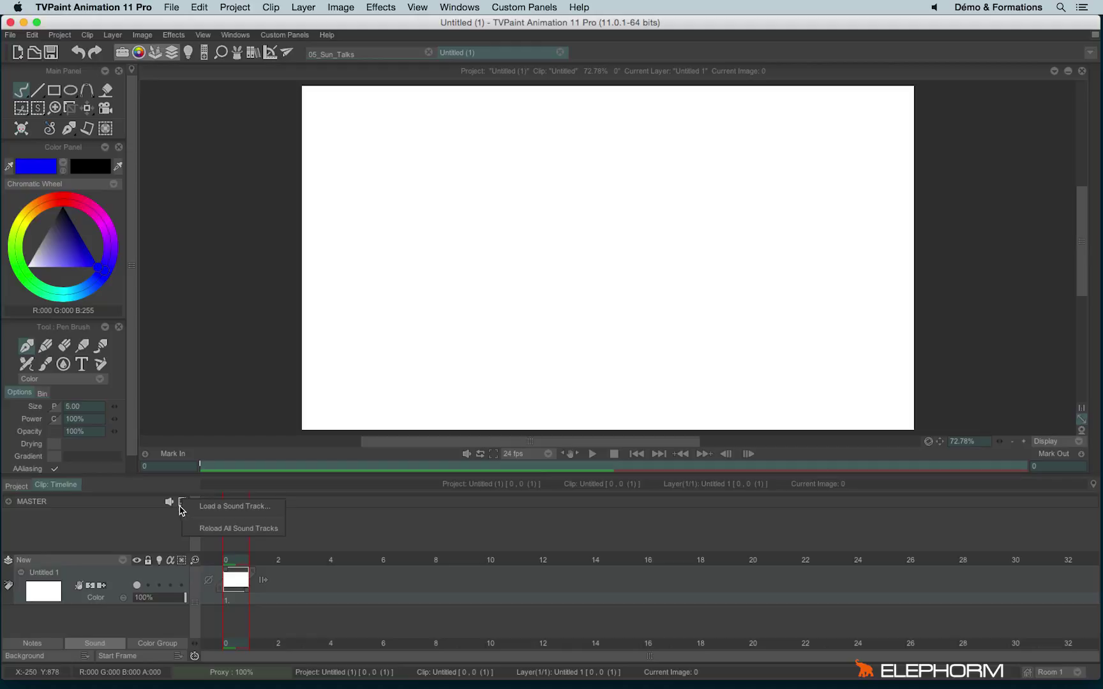
pyautogui.click(228, 507)
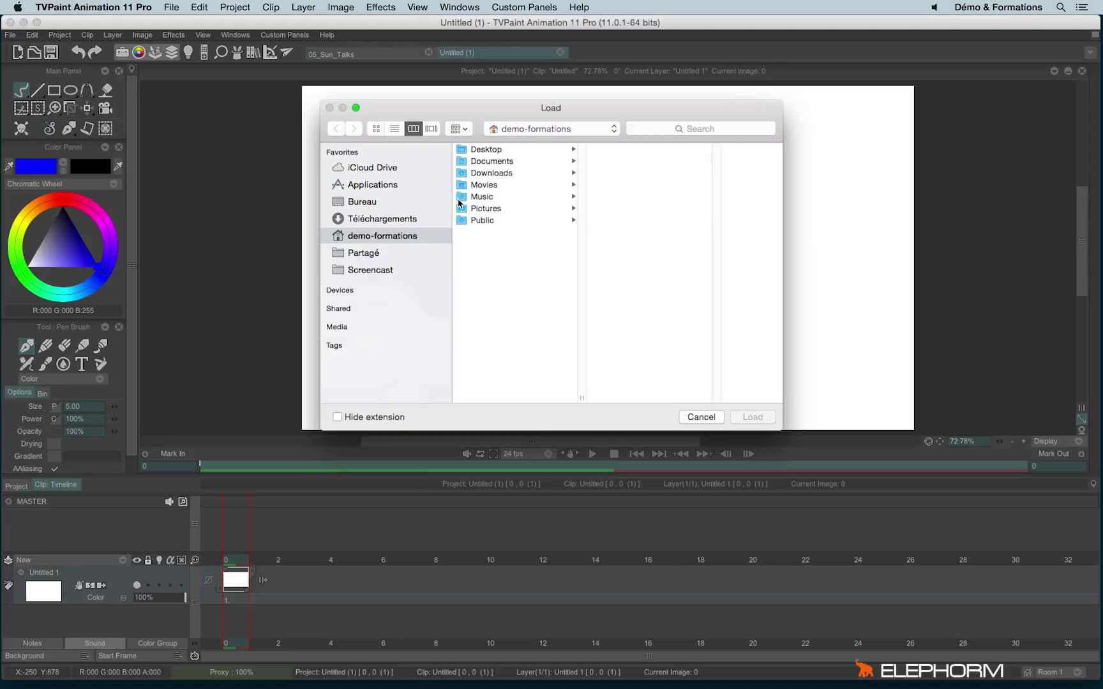
pyautogui.click(368, 204)
pyautogui.click(503, 163)
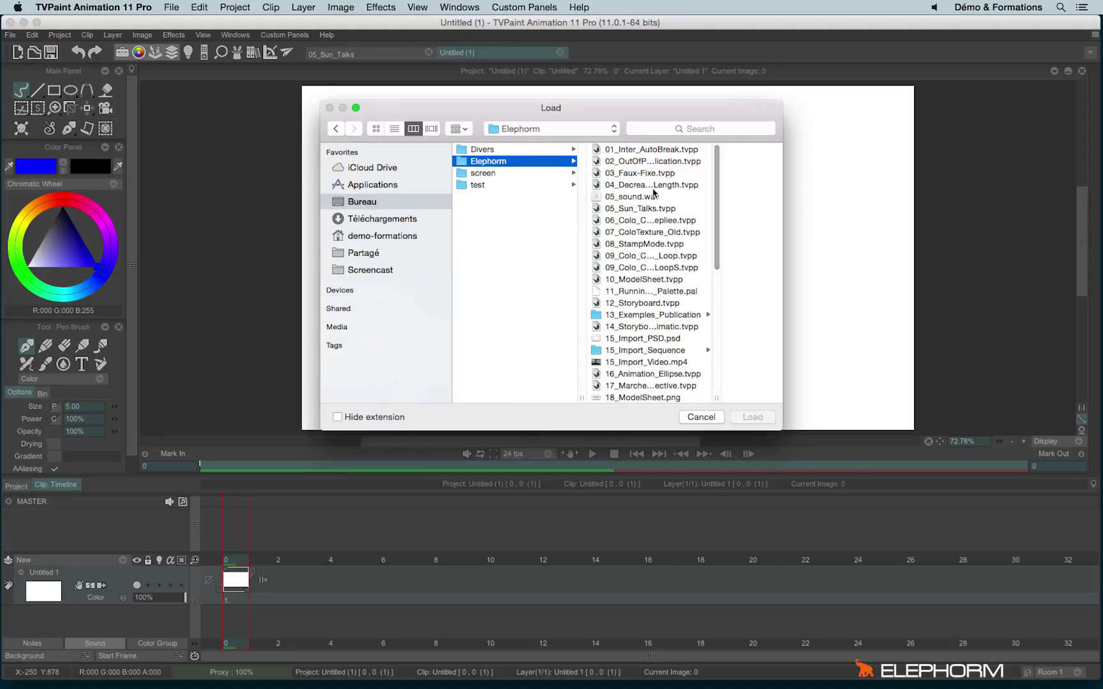
pyautogui.click(648, 197)
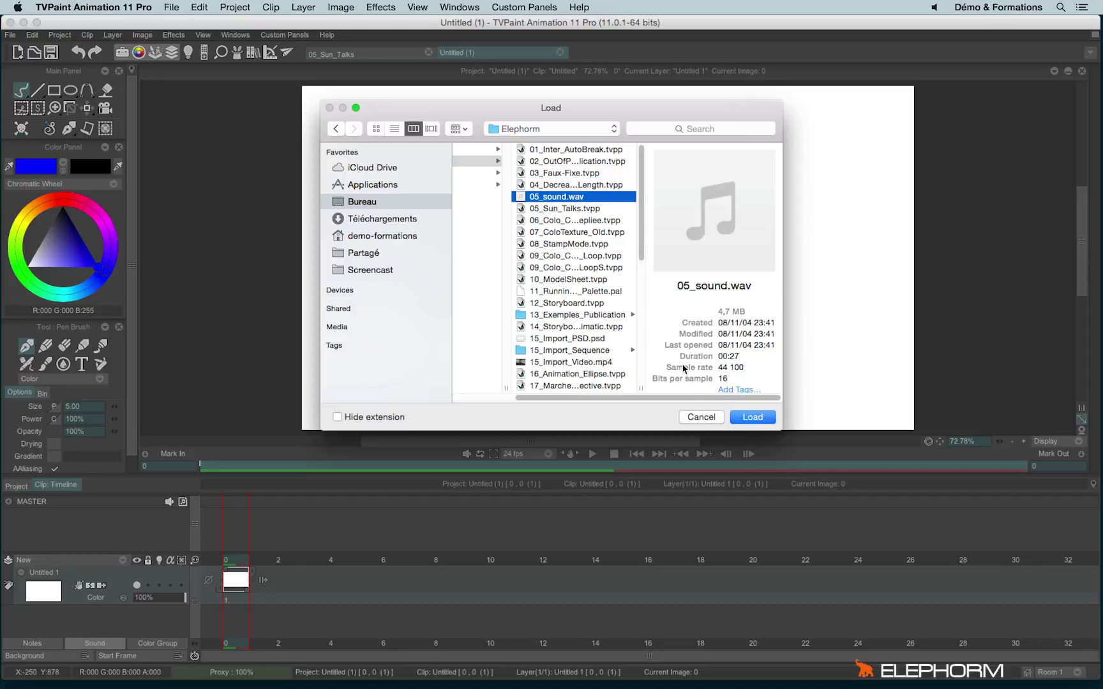
pyautogui.click(753, 418)
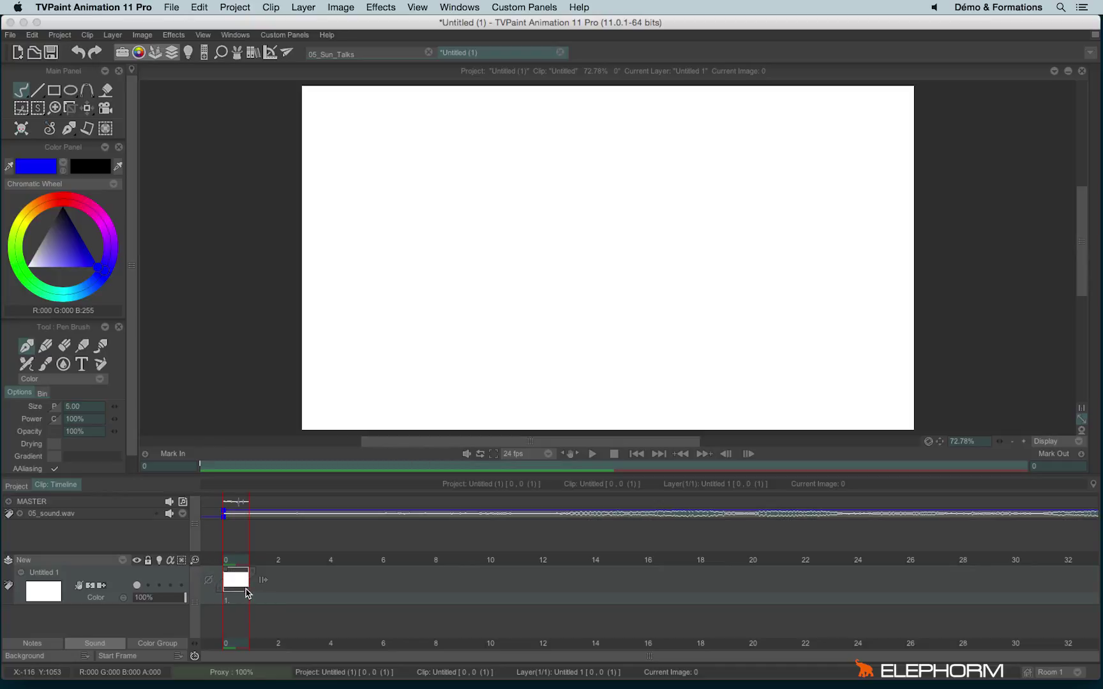
# Extend the blank image's exposure to 32 frames and scrub the first frames to preview the sound.
pyautogui.moveTo(247, 593); pyautogui.dragTo(1061, 596)
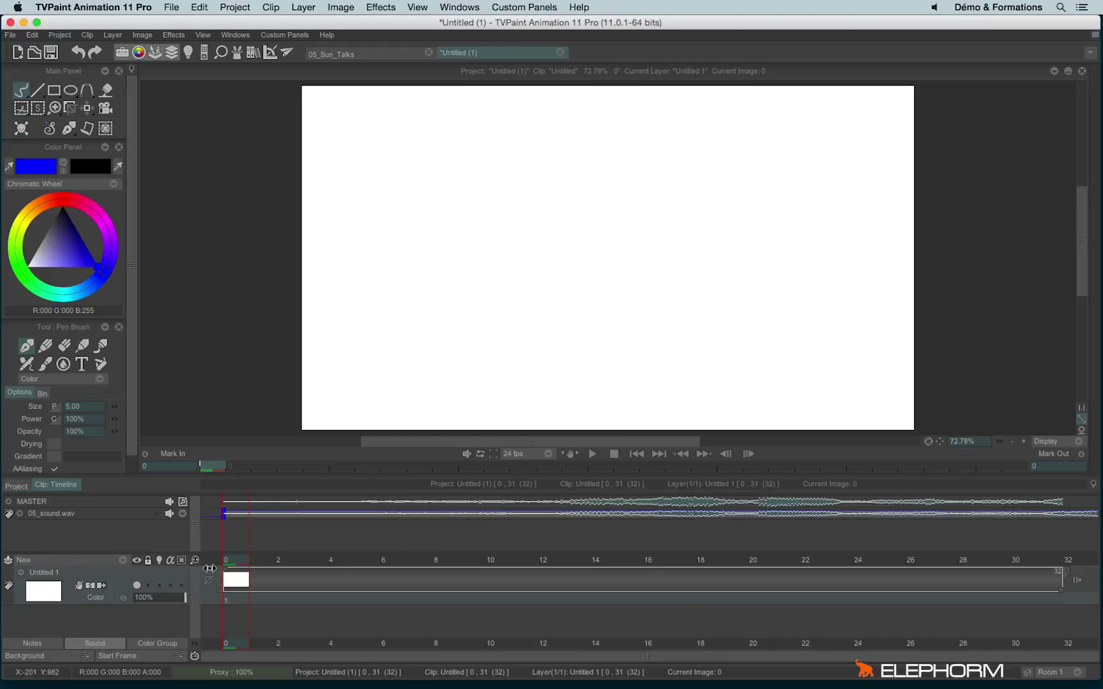
pyautogui.moveTo(317, 559)
pyautogui.mouseDown()
pyautogui.moveTo(649, 563)
pyautogui.moveTo(513, 577)
pyautogui.moveTo(252, 573)
pyautogui.mouseUp()
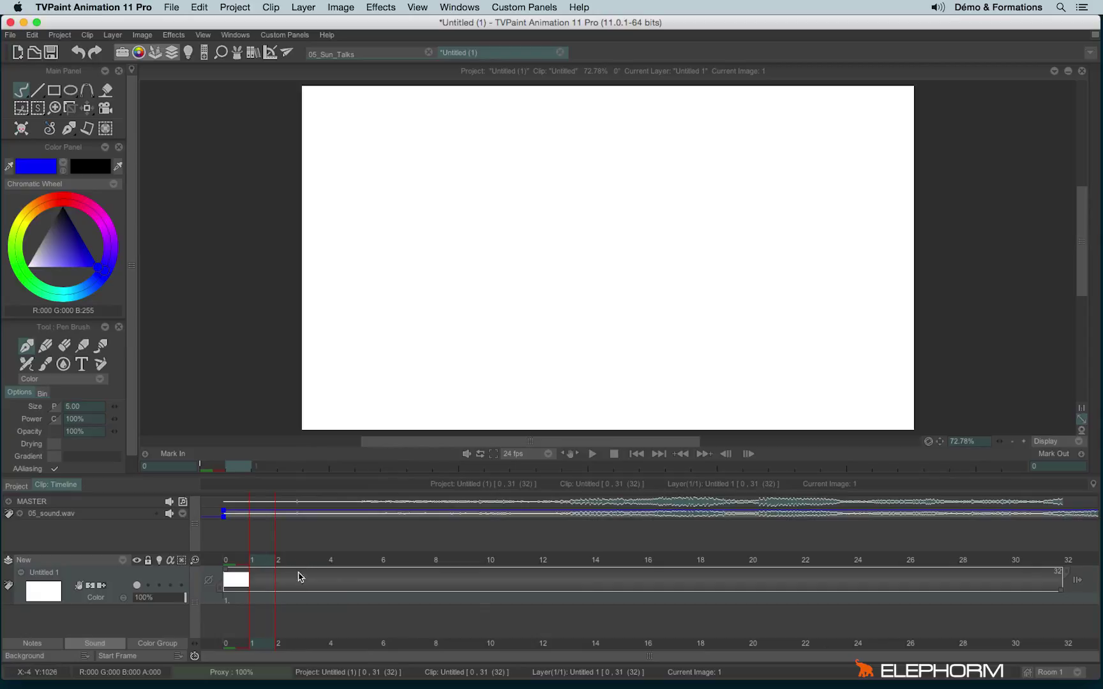
pyautogui.moveTo(286, 562)
pyautogui.mouseDown()
pyautogui.moveTo(645, 573)
pyautogui.moveTo(272, 563)
pyautogui.mouseUp()
# Set the Sound preference Scrub Mode to Always.
pyautogui.click(33, 36)
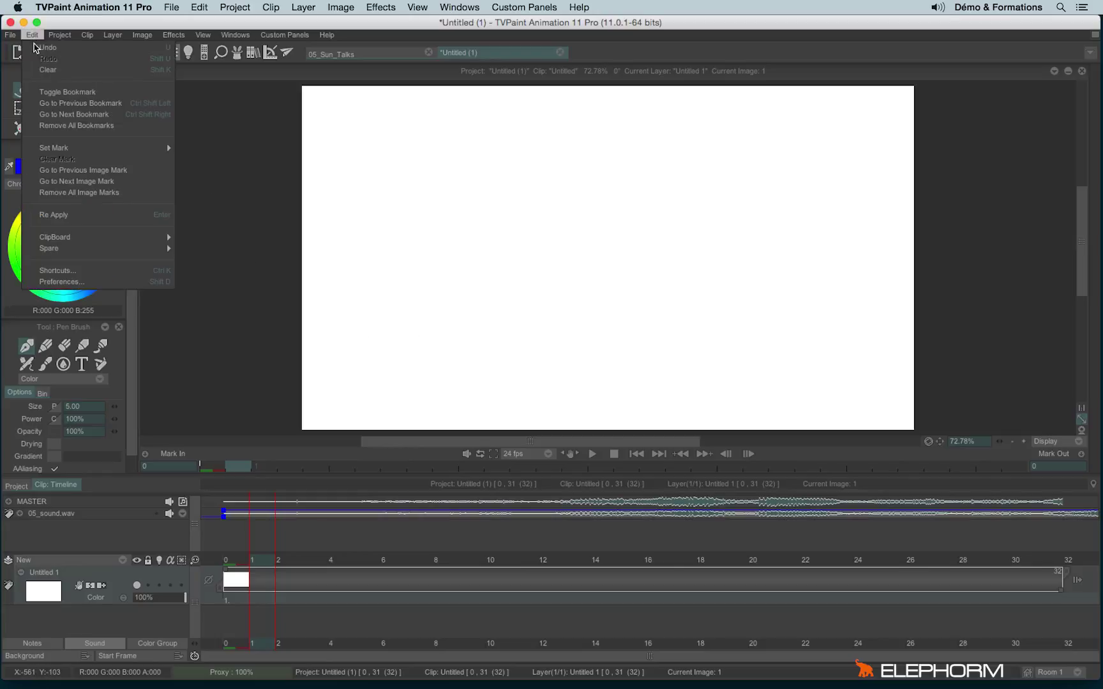
pyautogui.click(54, 283)
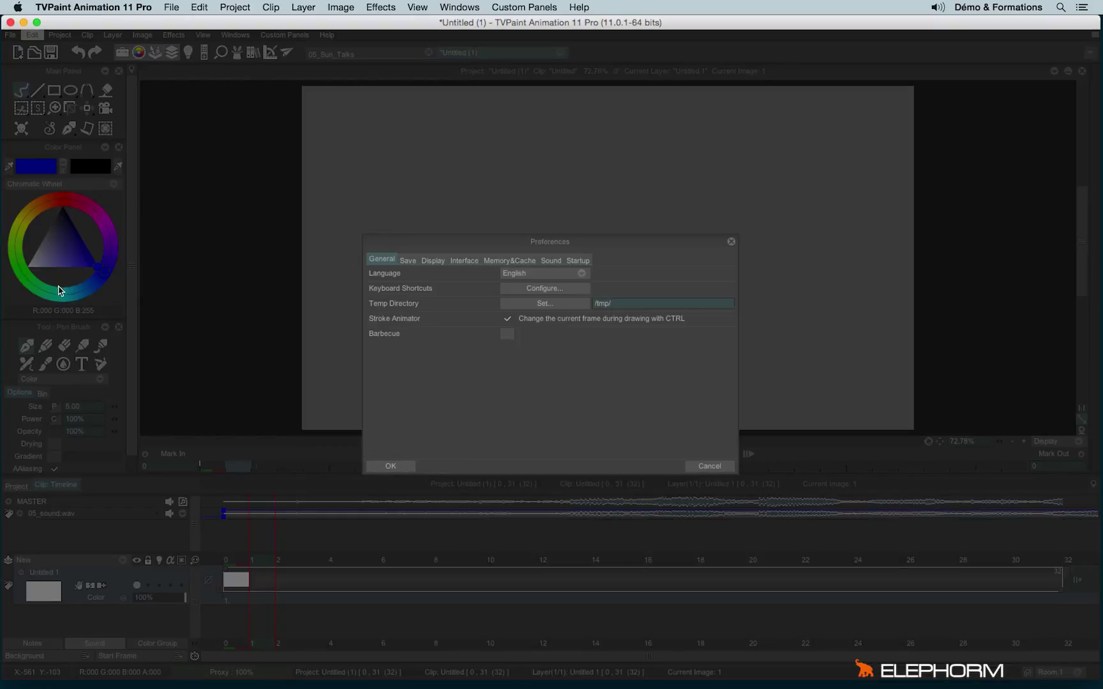
pyautogui.click(552, 262)
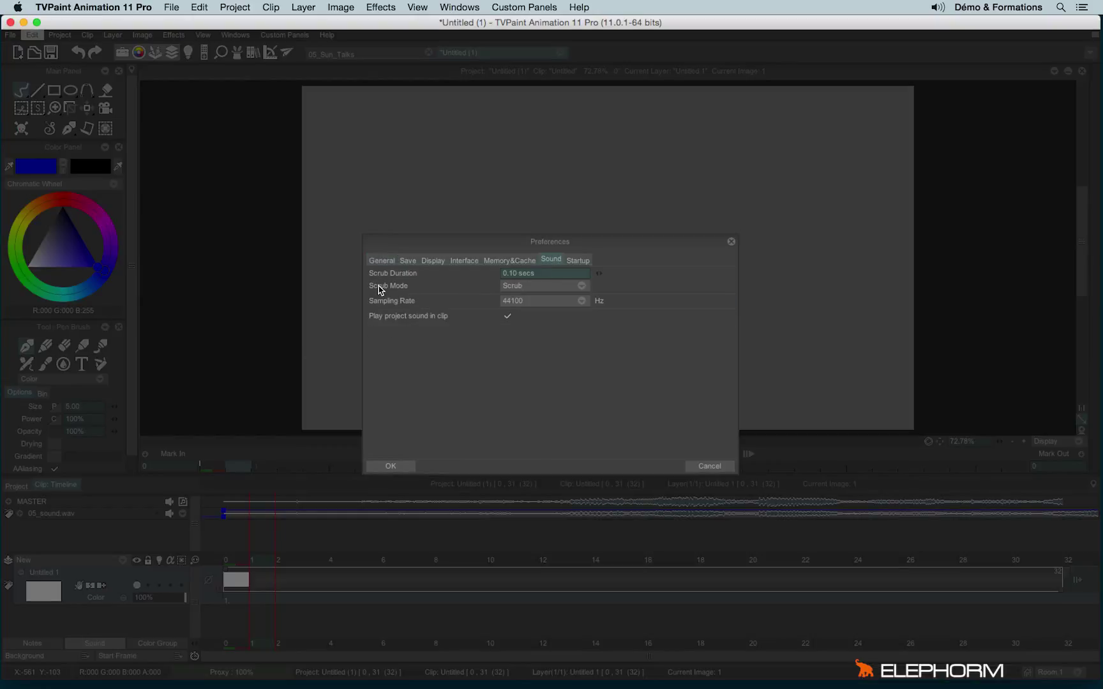
pyautogui.click(505, 287)
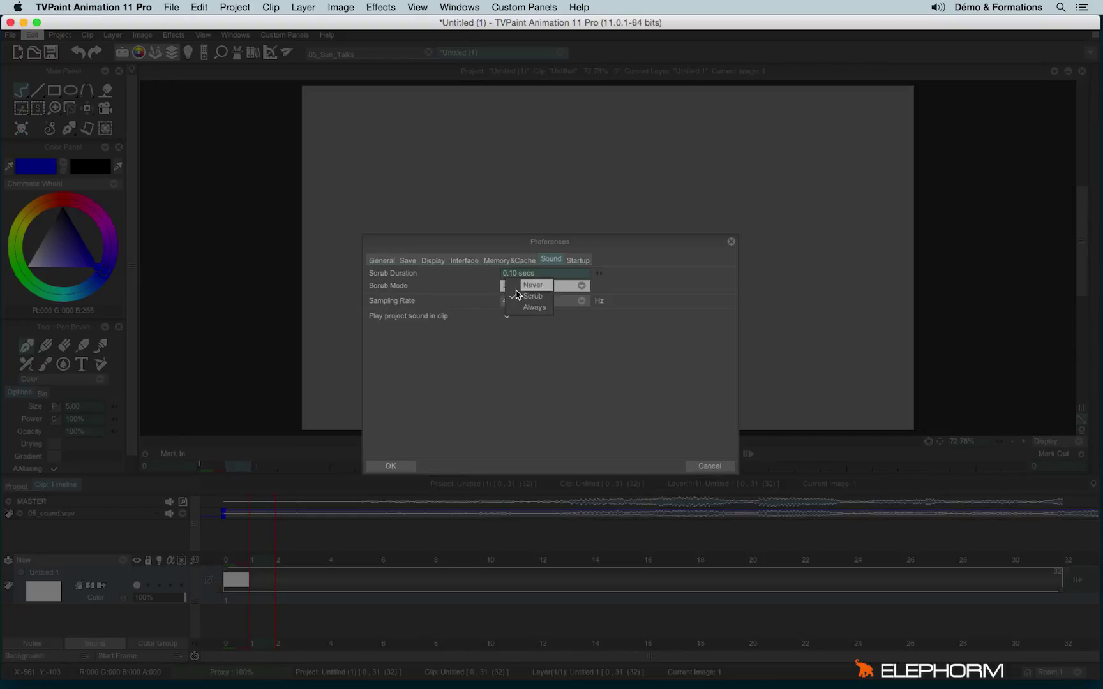
pyautogui.click(536, 308)
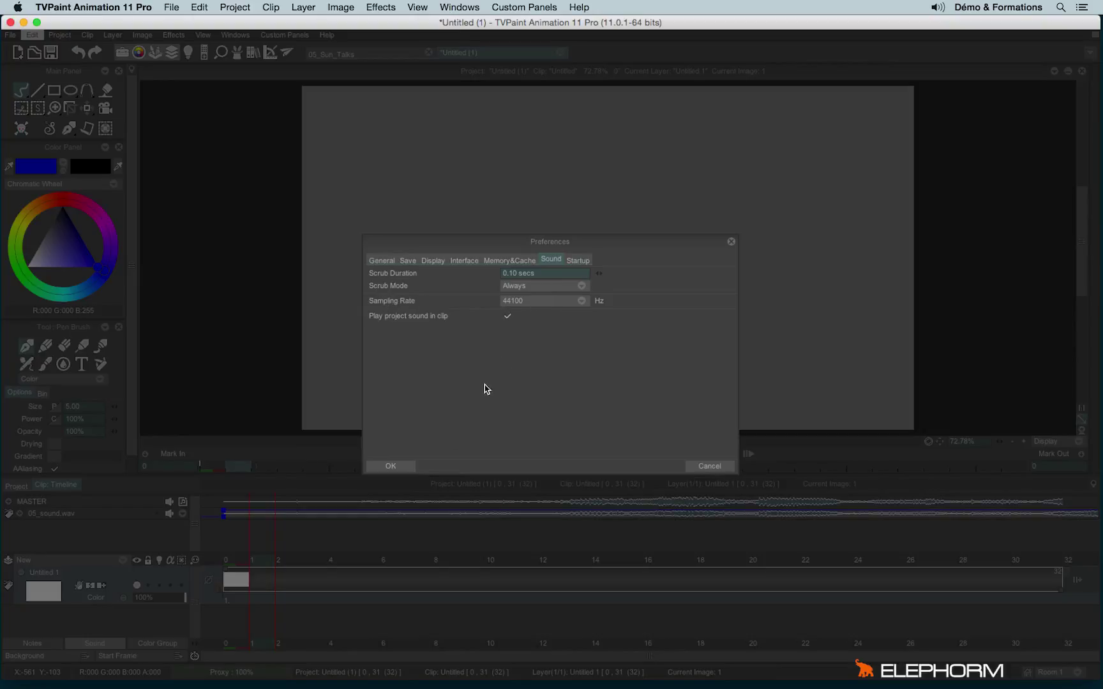
pyautogui.click(395, 466)
# Step forward and back through frames with the arrow keys to hear the soundtrack.
pyautogui.press('Right')
pyautogui.press('Right')
pyautogui.press('Right')
pyautogui.press('Right')
pyautogui.press('Right')
pyautogui.press('Right')
pyautogui.press('Right')
pyautogui.press('Right')
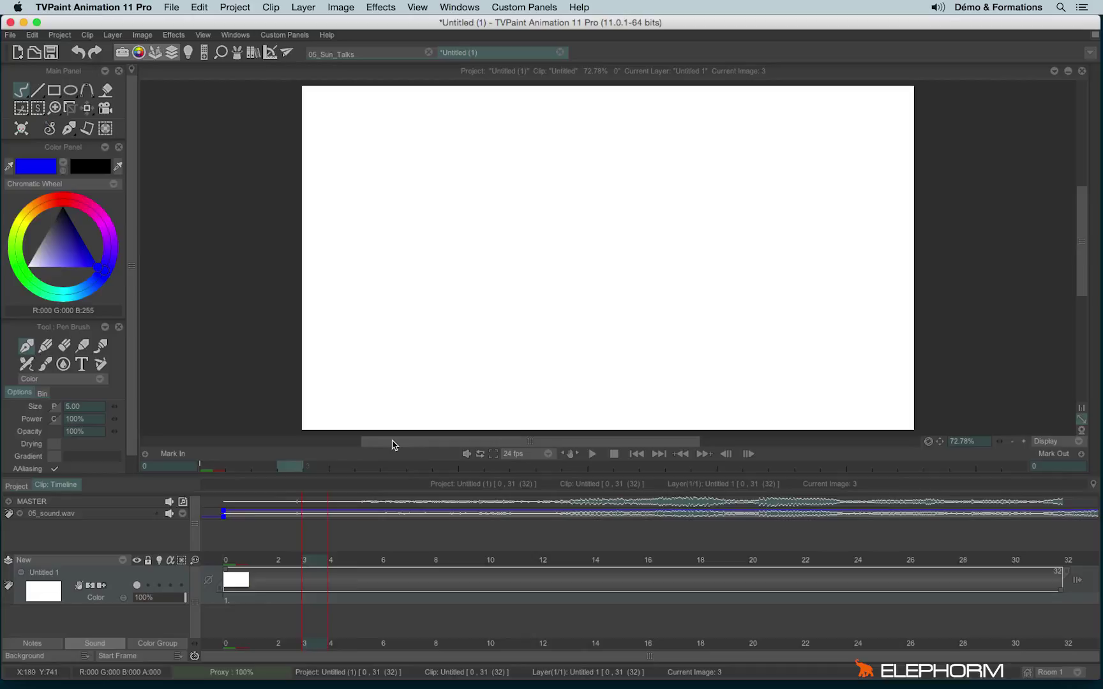
pyautogui.press('Right')
pyautogui.press('Right')
pyautogui.press('Right')
pyautogui.press('Right')
pyautogui.press('Right')
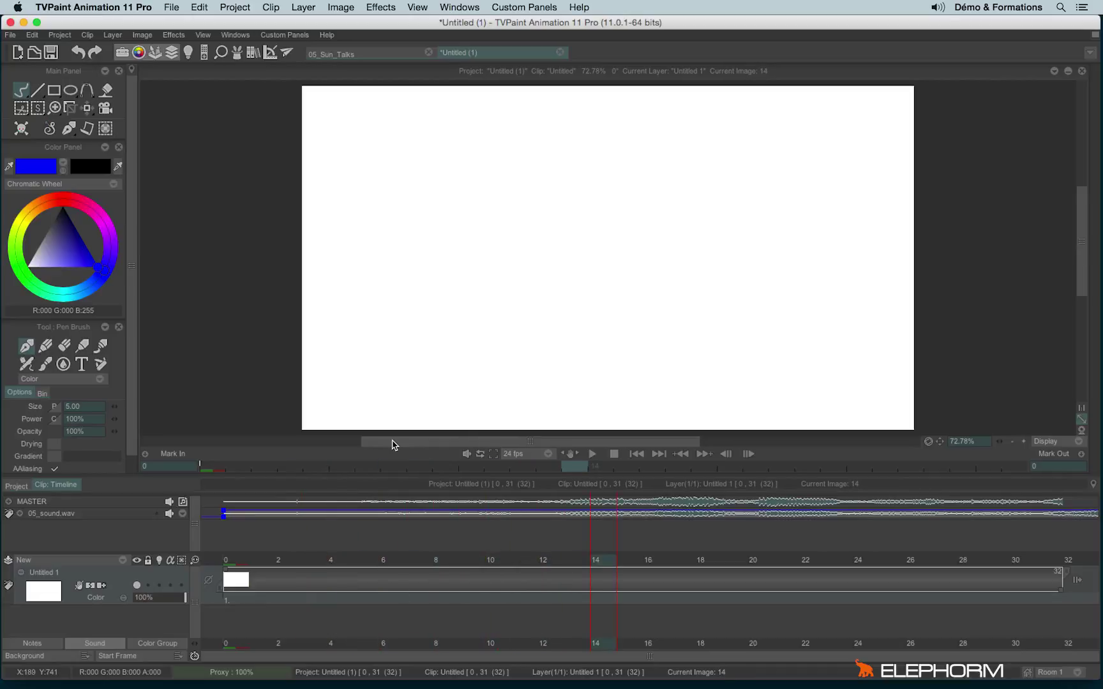
pyautogui.press('Left')
pyautogui.press('Left')
pyautogui.press('Left')
pyautogui.press('Left')
pyautogui.press('Left')
pyautogui.press('Left')
pyautogui.press('Left')
pyautogui.press('Left')
pyautogui.press('Left')
pyautogui.press('Left')
pyautogui.press('Left')
pyautogui.press('Left')
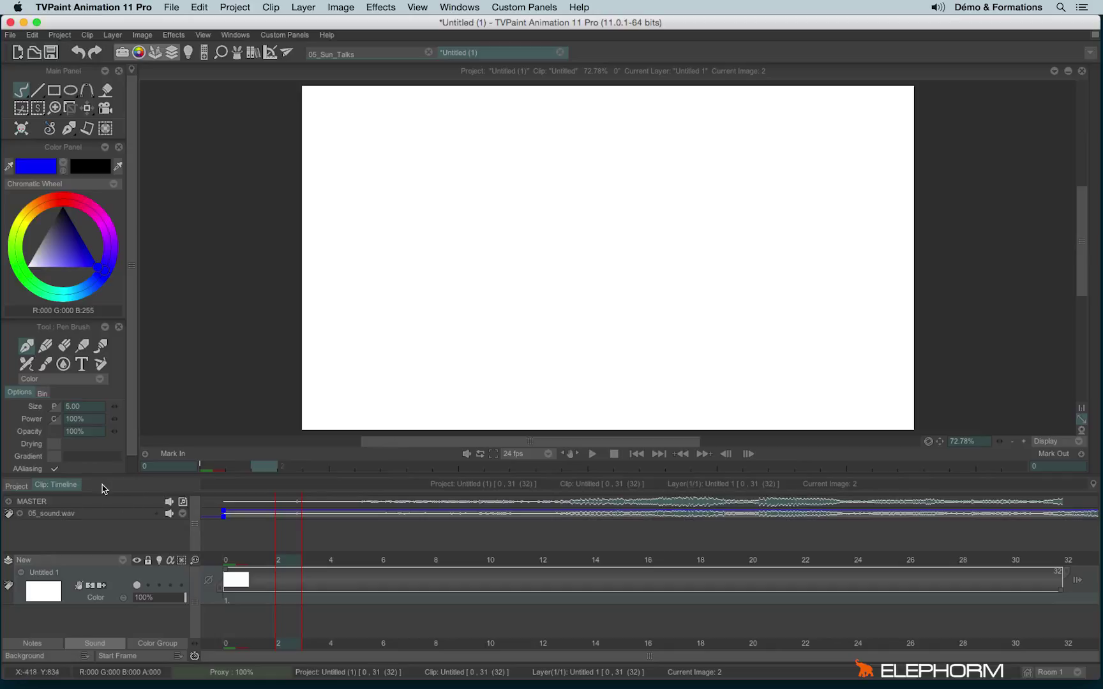
# Enlarge the timeline and drag the 05_sound.wav envelope into a fade-in reaching frame 15.
pyautogui.moveTo(103, 477); pyautogui.dragTo(103, 331)
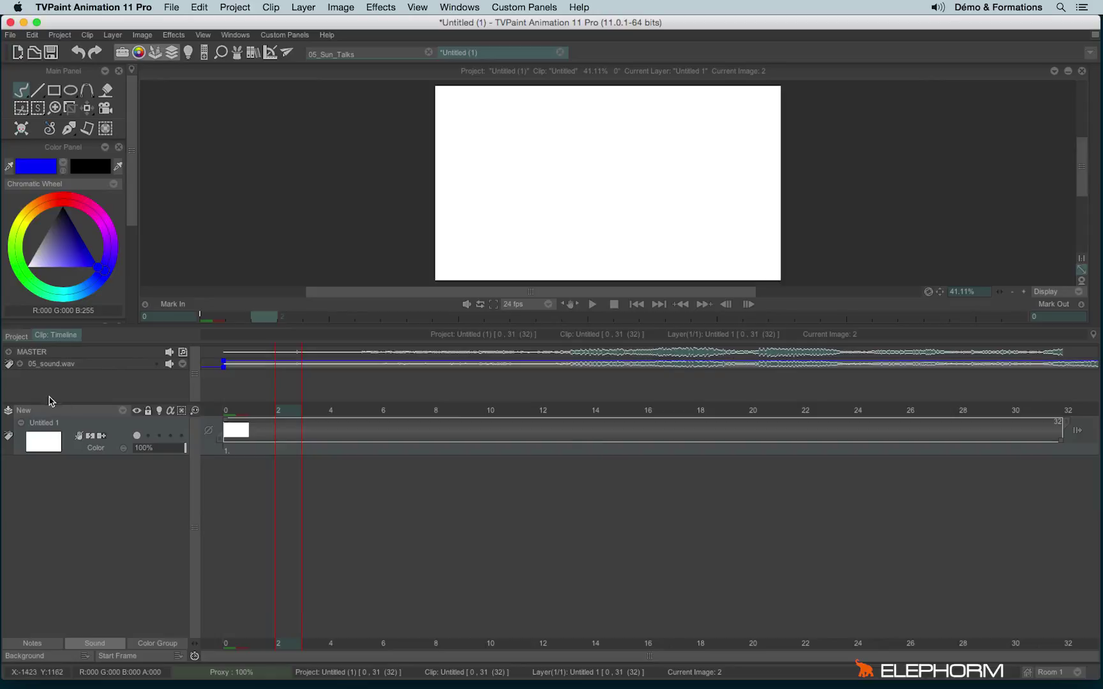
pyautogui.click(20, 364)
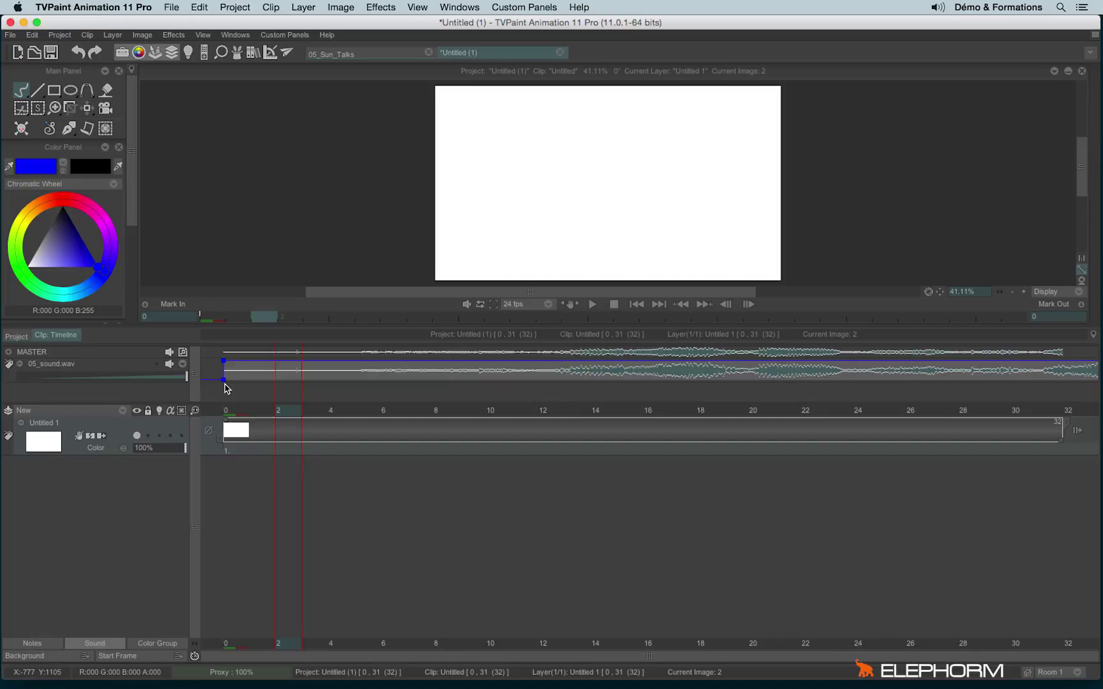
pyautogui.moveTo(224, 380); pyautogui.dragTo(741, 380)
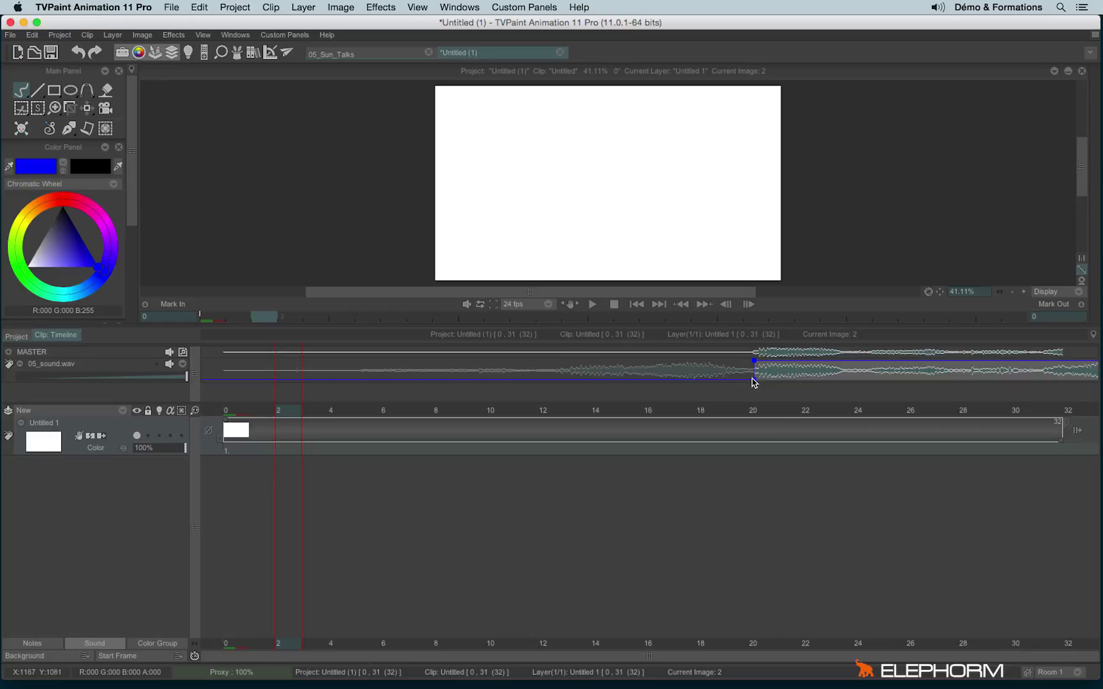
pyautogui.moveTo(755, 381); pyautogui.dragTo(929, 407)
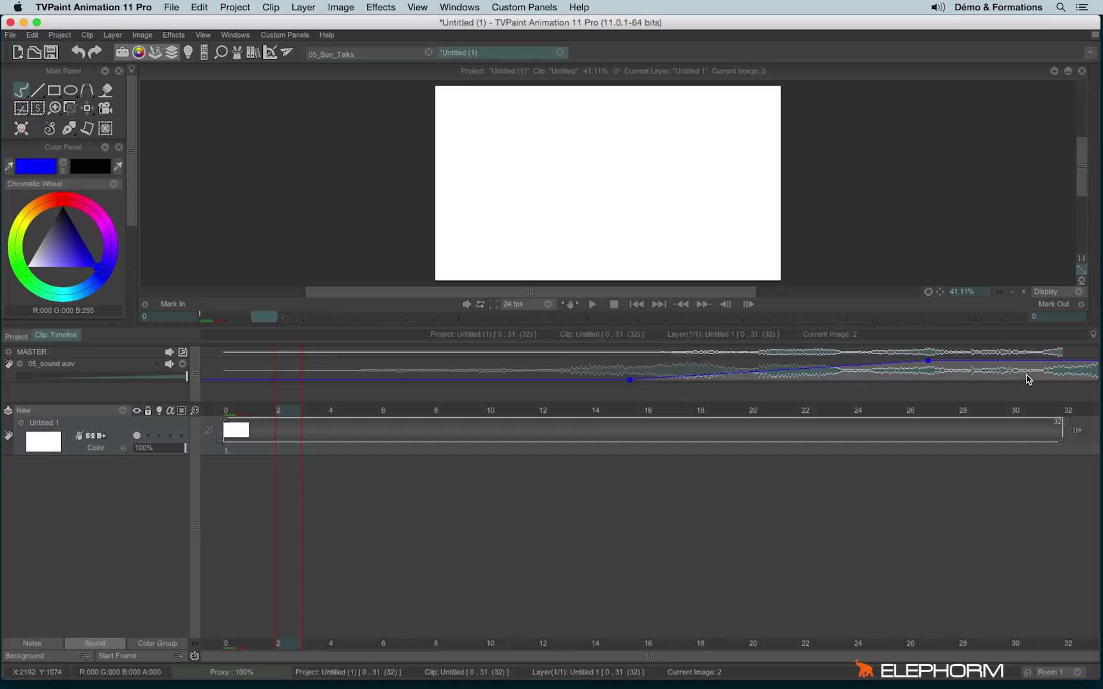
# Slide the sound earlier, stretch the fade-in toward frame 30, and test the track volume.
pyautogui.moveTo(1036, 369); pyautogui.dragTo(611, 366)
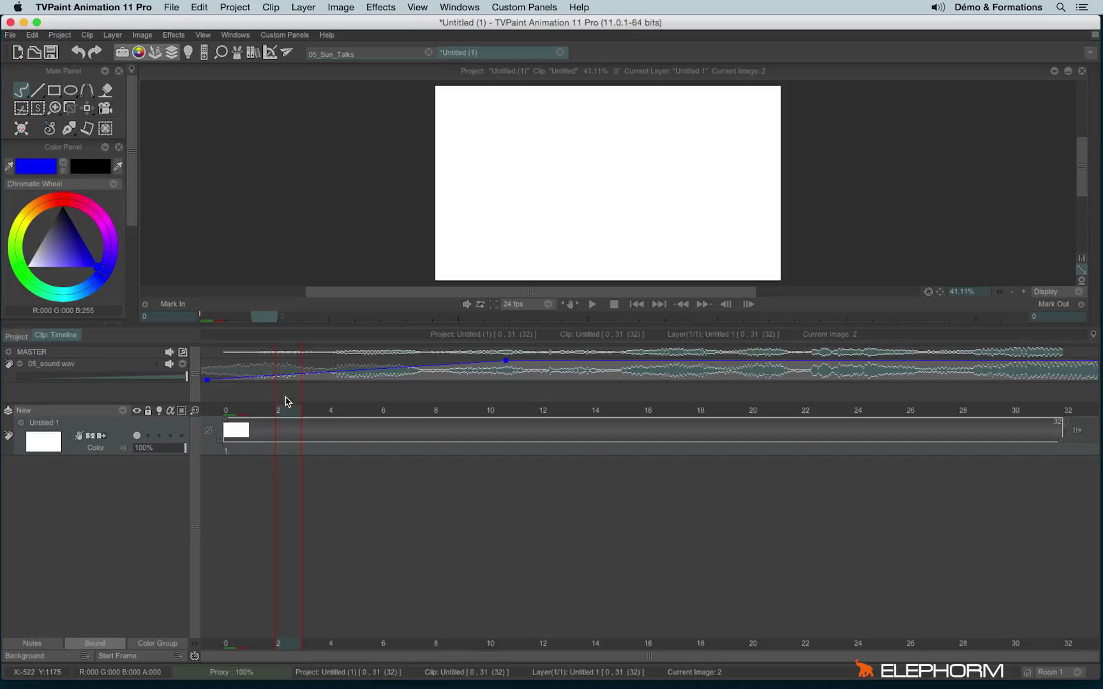
pyautogui.click(241, 410)
pyautogui.moveTo(241, 411); pyautogui.dragTo(391, 411)
pyautogui.moveTo(206, 381); pyautogui.dragTo(229, 381)
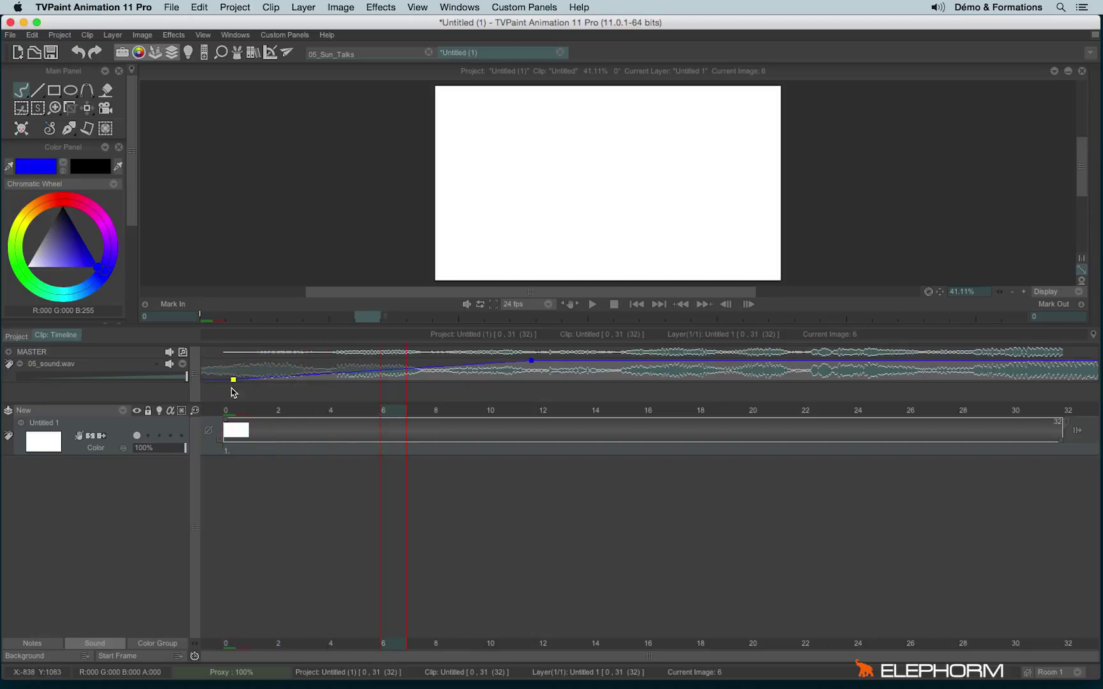
pyautogui.moveTo(527, 362); pyautogui.dragTo(1015, 361)
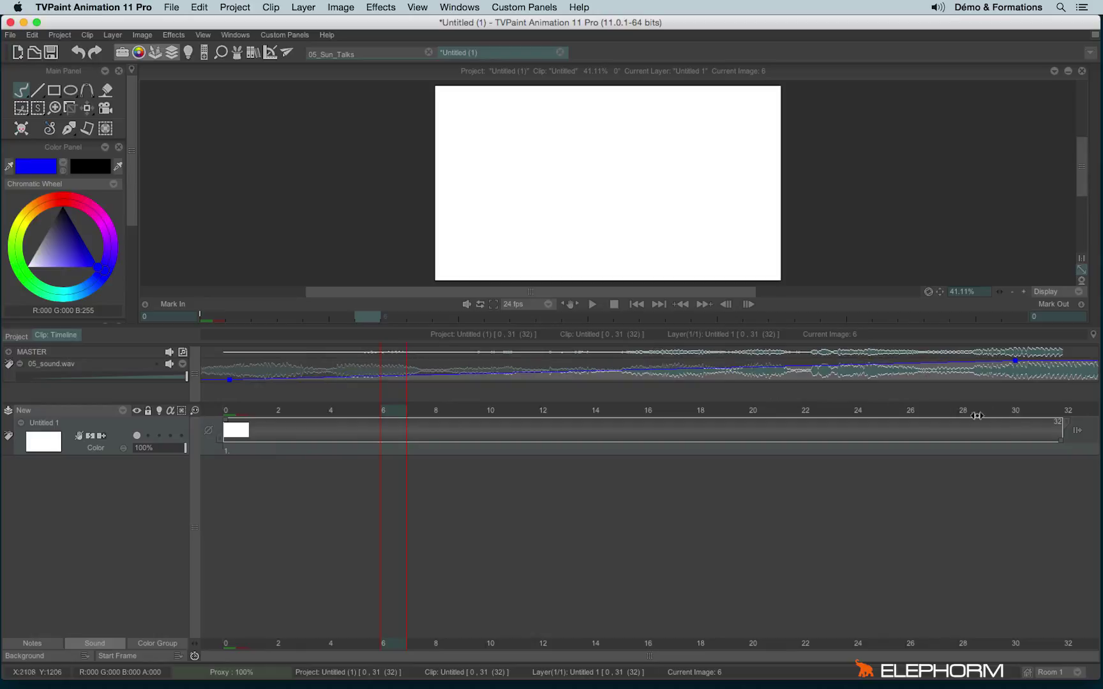
pyautogui.moveTo(236, 431)
pyautogui.mouseDown()
pyautogui.moveTo(847, 432)
pyautogui.moveTo(836, 437)
pyautogui.mouseUp()
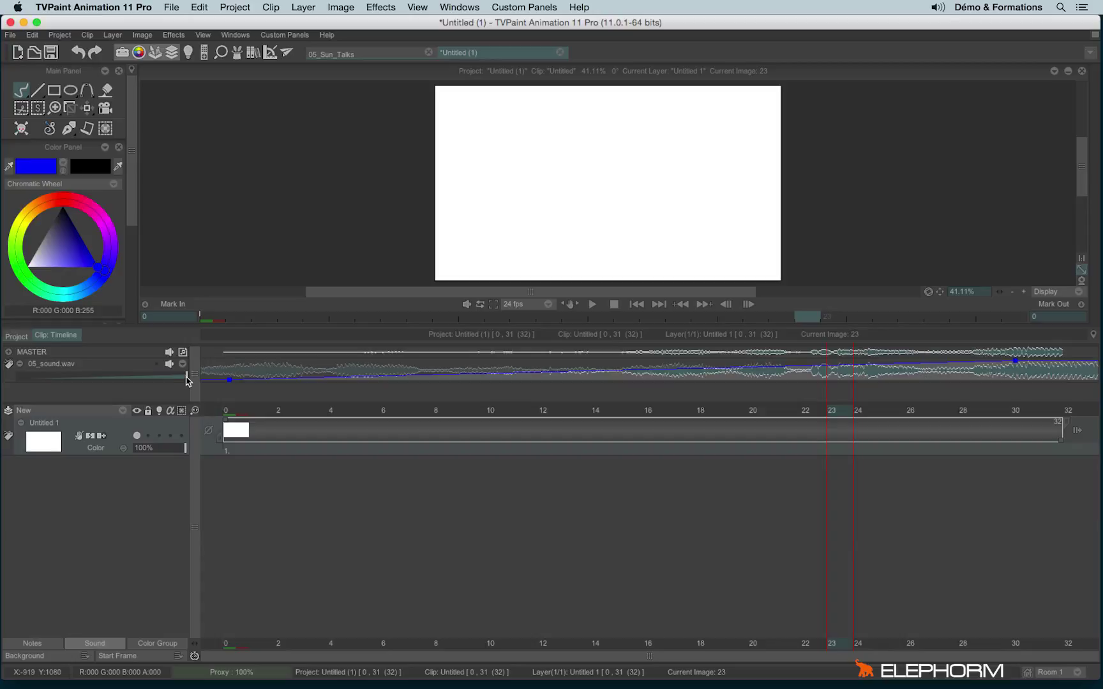
pyautogui.moveTo(186, 377); pyautogui.dragTo(90, 378)
pyautogui.moveTo(181, 381); pyautogui.dragTo(186, 382)
# Zoom out the timeline and extend the Untitled 1 layer to 126 images.
pyautogui.click(194, 412)
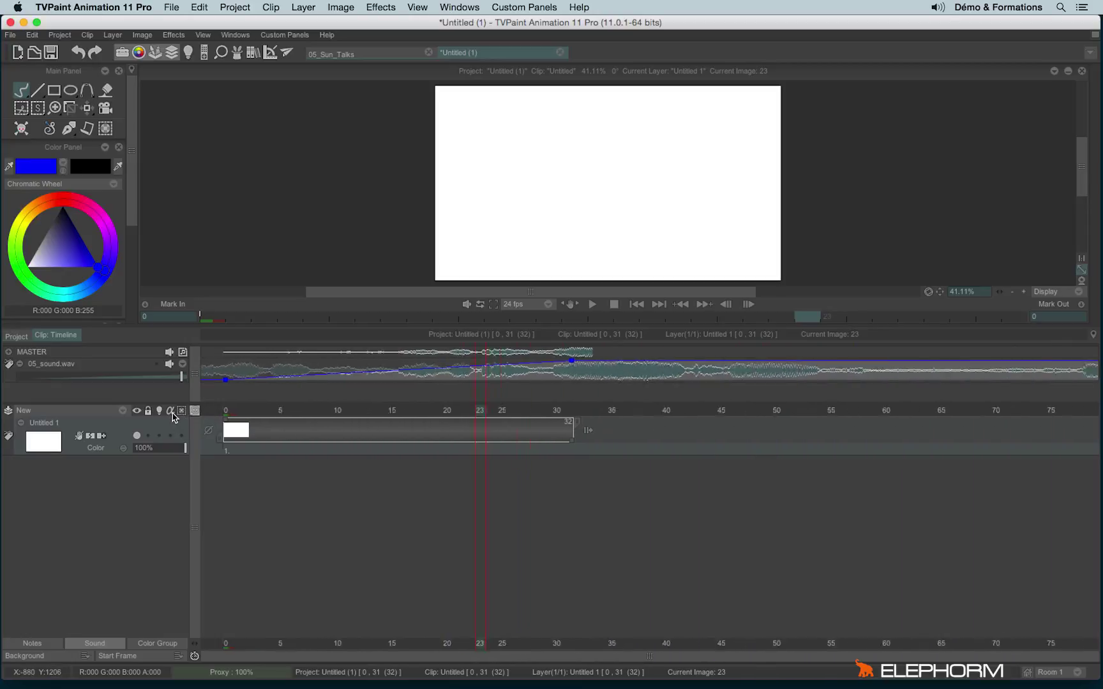
pyautogui.scroll(-4, 256, 428)
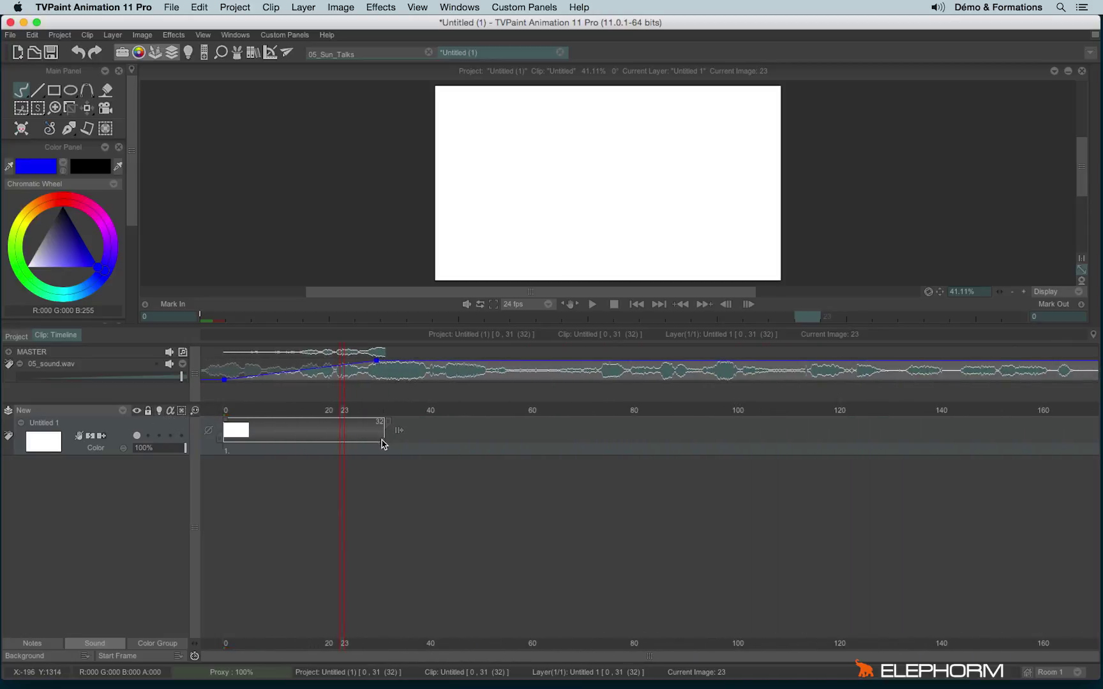
pyautogui.moveTo(381, 443); pyautogui.dragTo(863, 441)
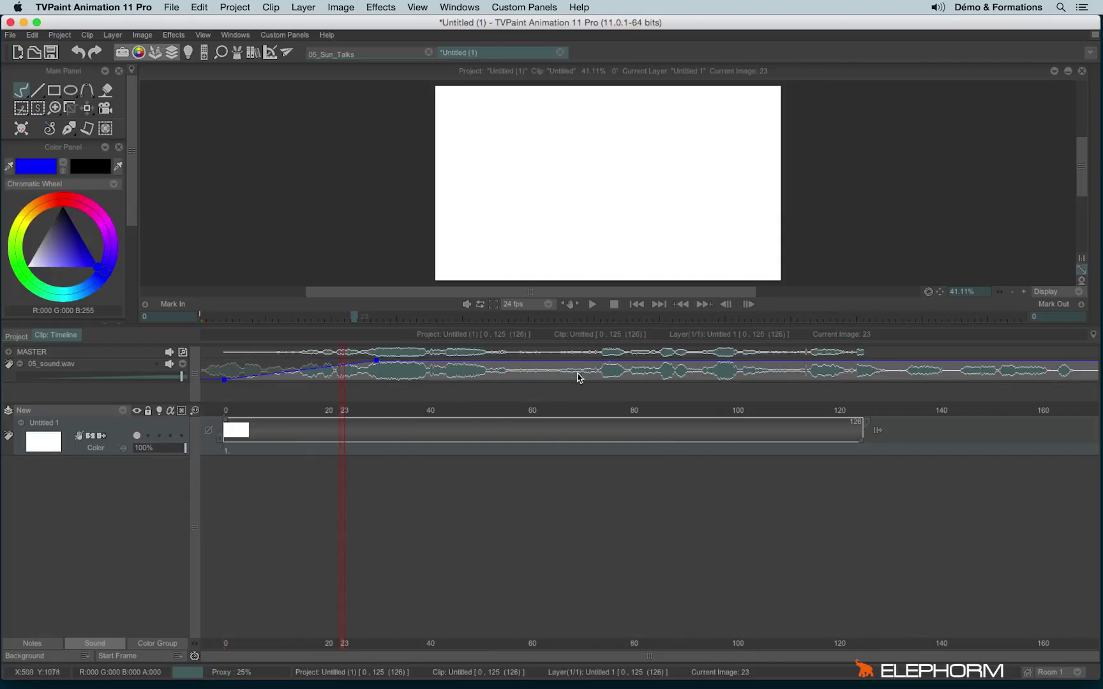
# Split 05_sound.wav into two tracks, fade in the second, and scrub the mix to frame 57.
pyautogui.rightClick(544, 374)
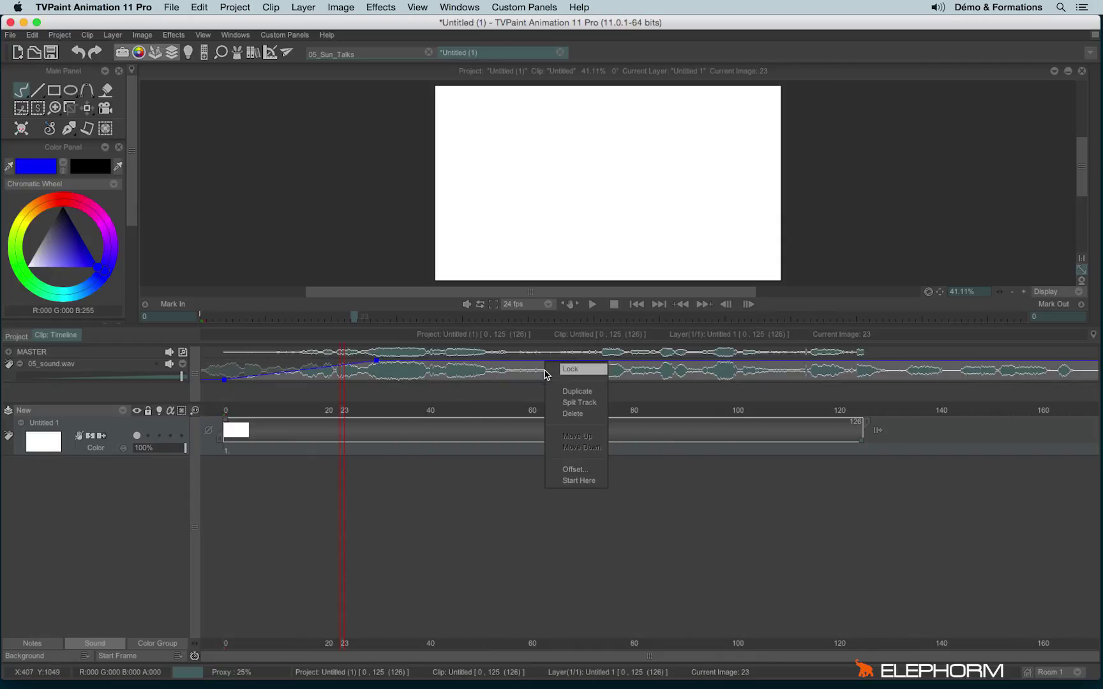
pyautogui.click(578, 403)
pyautogui.moveTo(544, 381); pyautogui.dragTo(460, 361)
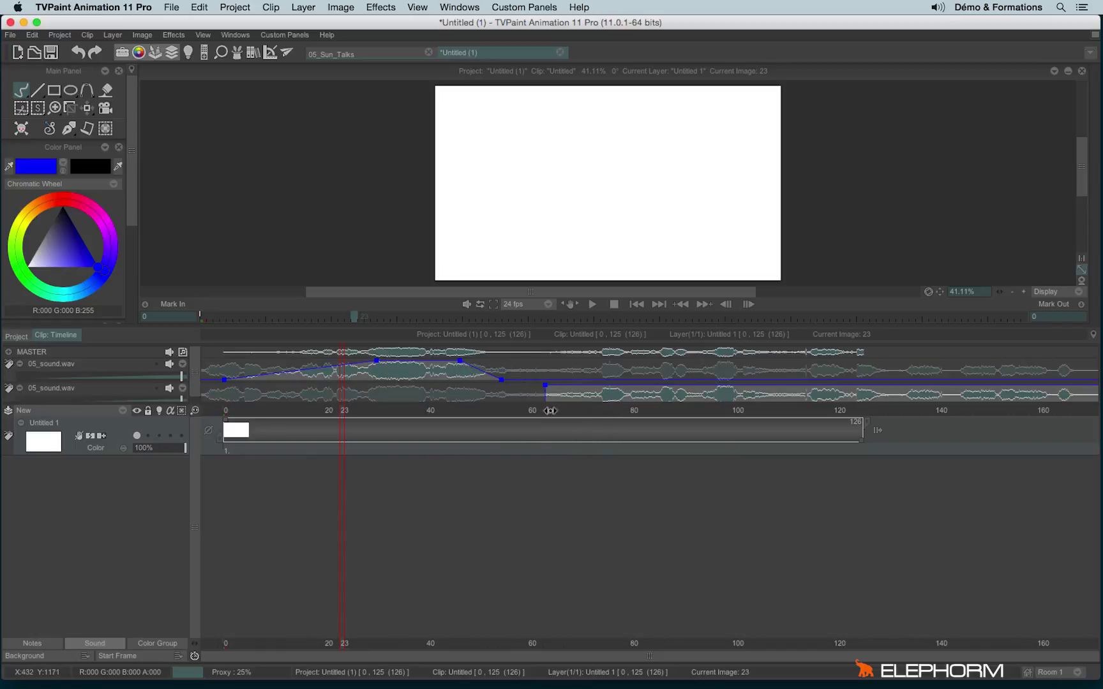
pyautogui.moveTo(208, 407); pyautogui.dragTo(209, 447)
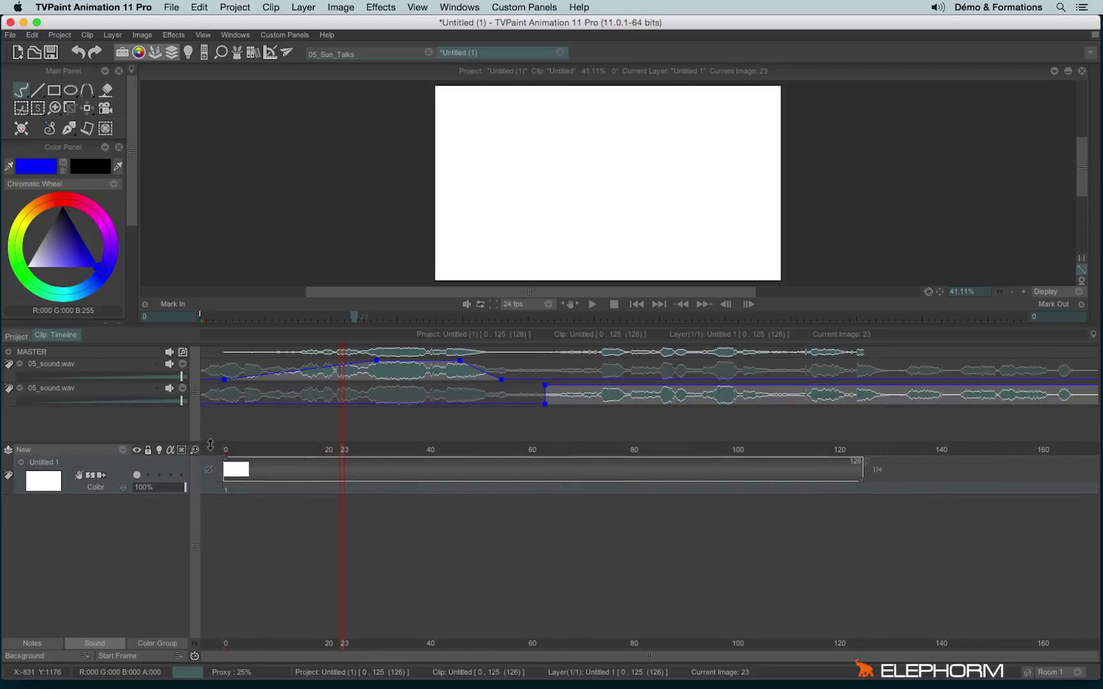
pyautogui.moveTo(547, 387); pyautogui.dragTo(610, 387)
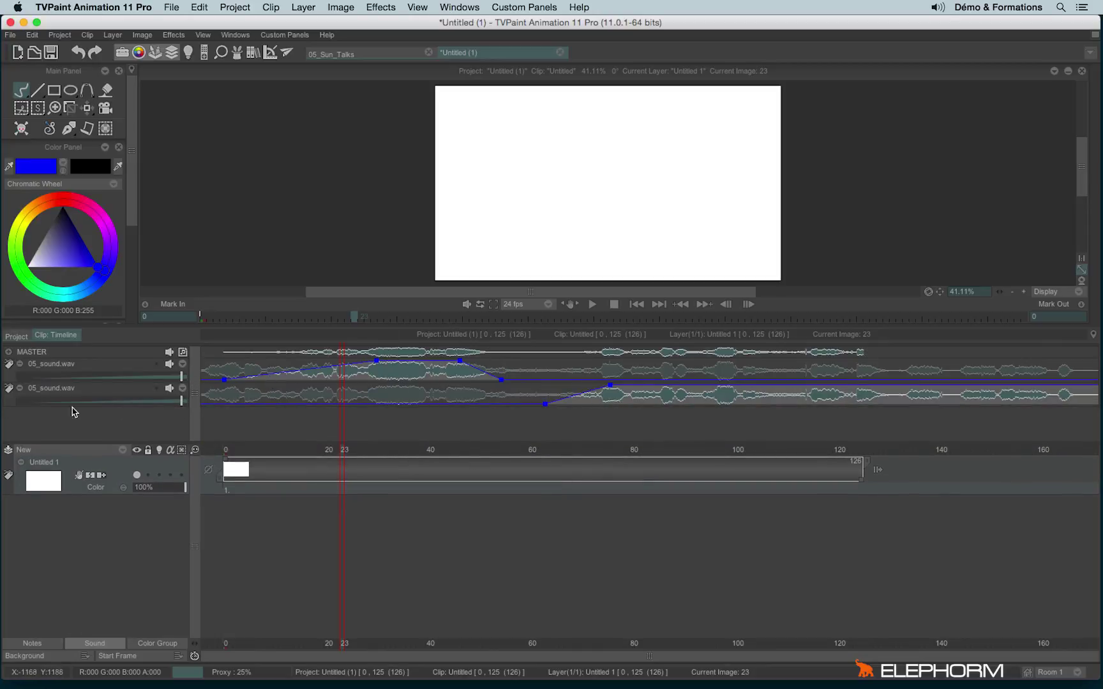
pyautogui.click(20, 388)
pyautogui.click(20, 364)
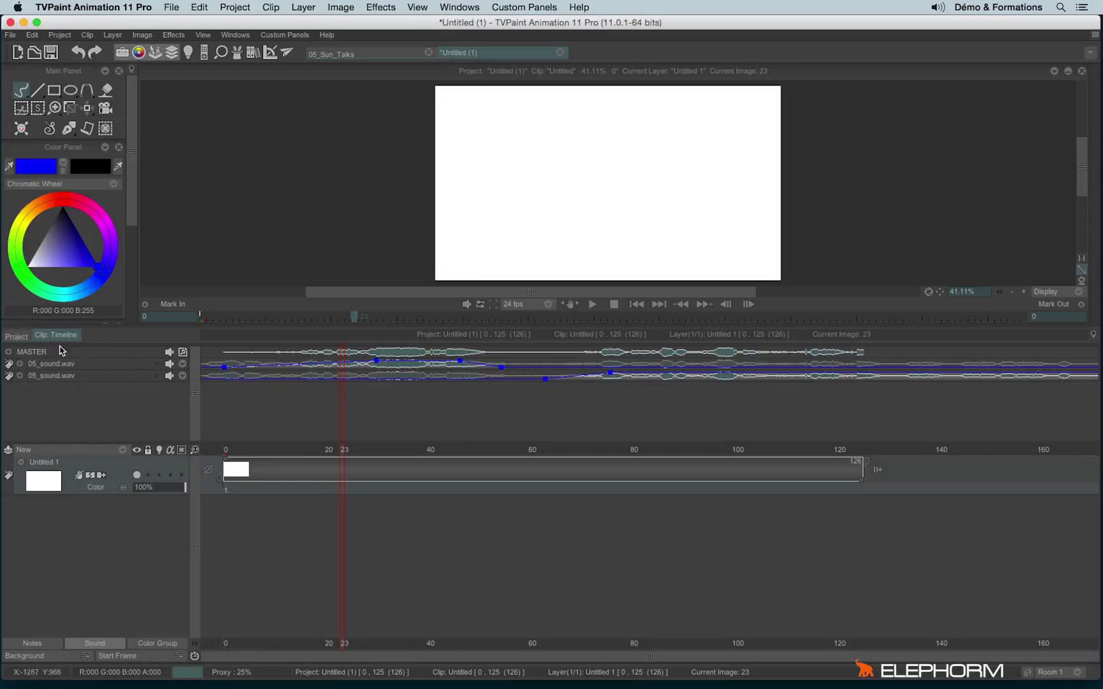
pyautogui.click(8, 352)
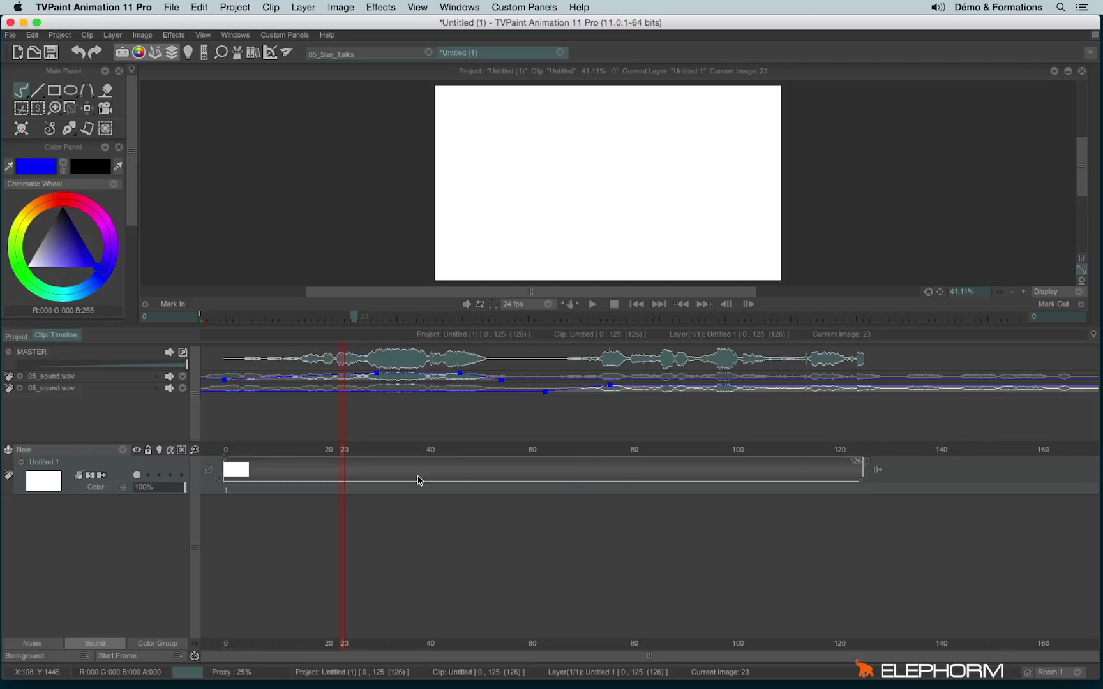
pyautogui.moveTo(290, 453); pyautogui.dragTo(513, 466)
# Toggle mute on both 05_sound.wav tracks, leaving them audible.
pyautogui.click(169, 377)
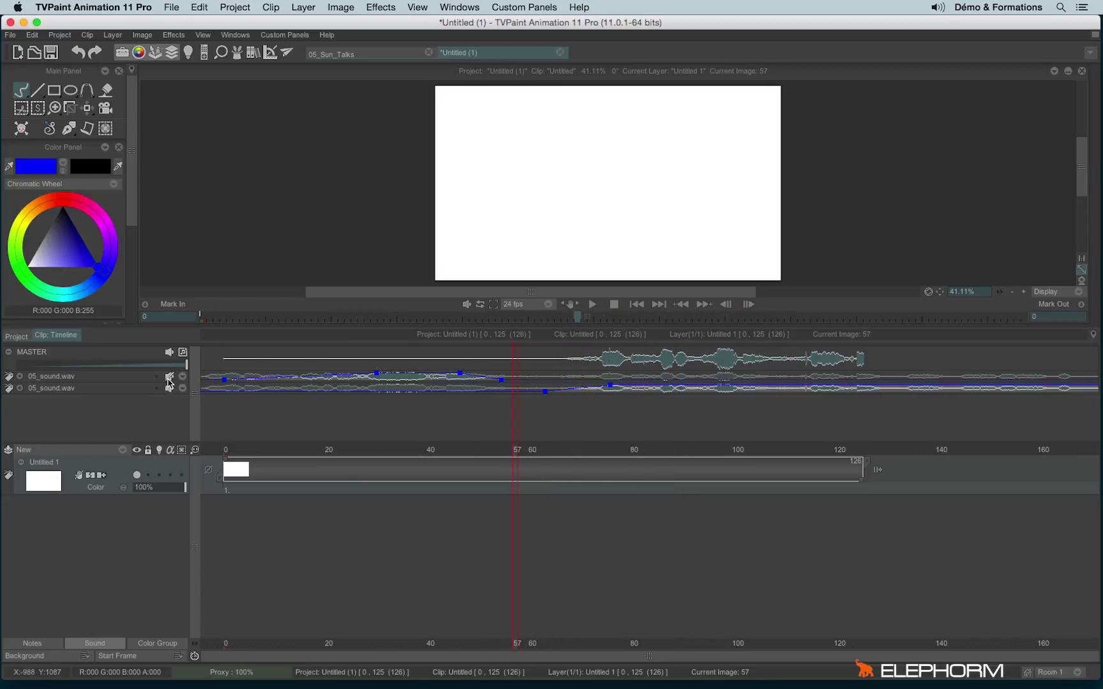
pyautogui.click(169, 376)
pyautogui.click(169, 376)
pyautogui.click(169, 377)
pyautogui.click(170, 388)
pyautogui.click(171, 388)
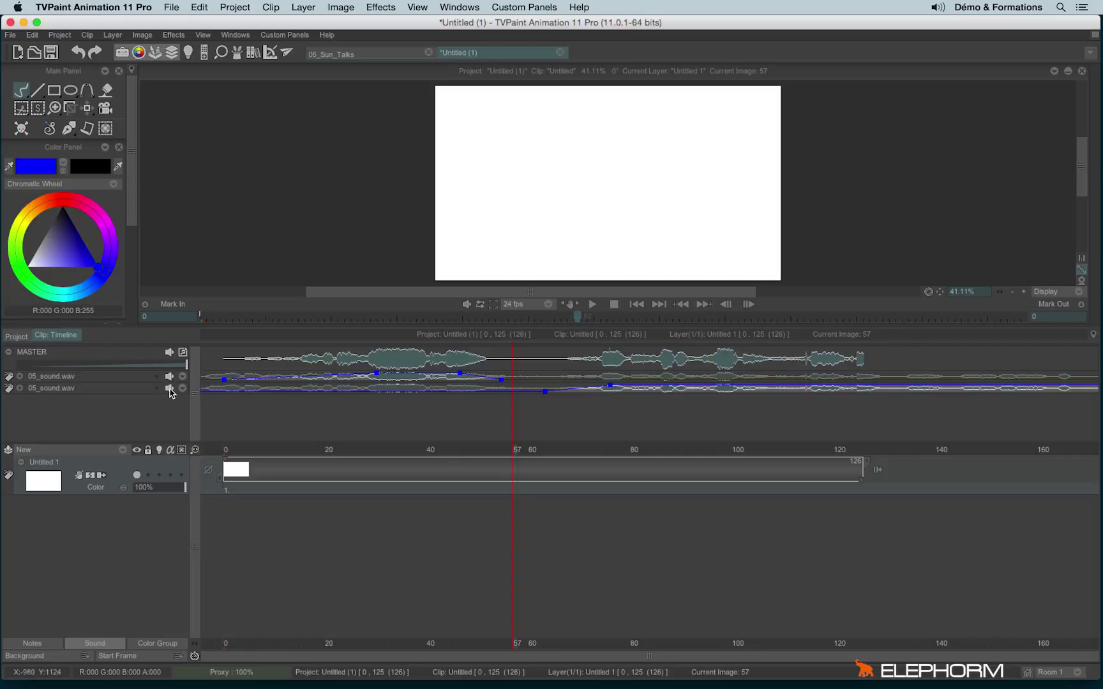
pyautogui.click(170, 377)
pyautogui.click(169, 377)
# Toggle mute on MASTER and the system sound, leaving everything unmuted.
pyautogui.click(170, 353)
pyautogui.click(170, 352)
pyautogui.click(170, 353)
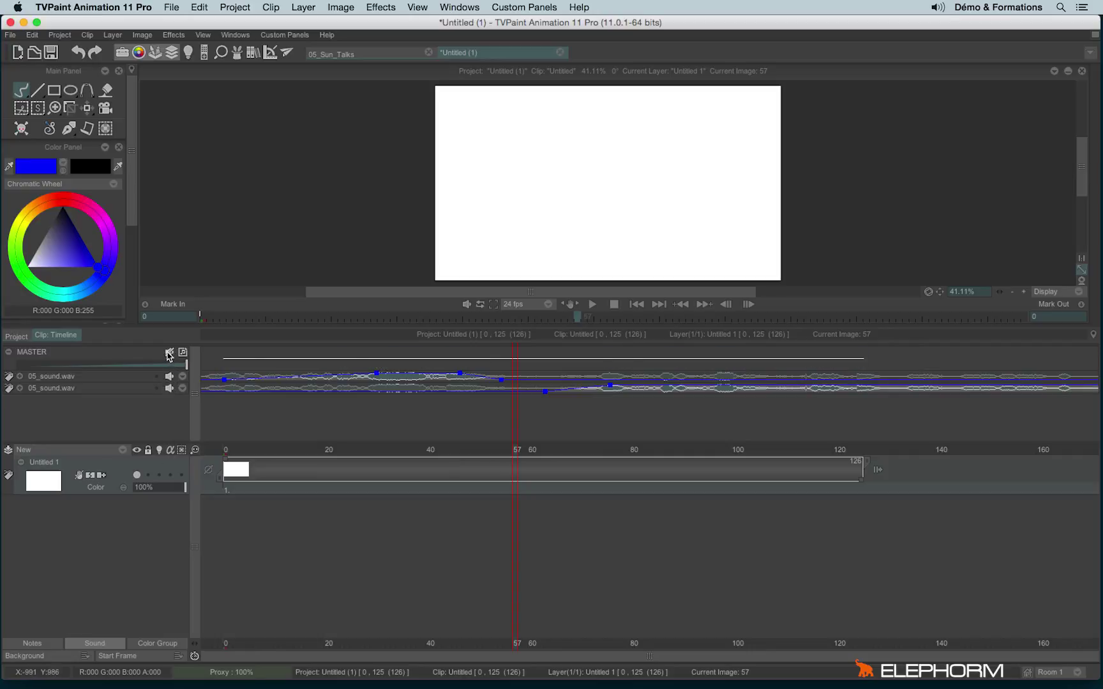
pyautogui.click(170, 353)
pyautogui.click(170, 352)
pyautogui.click(170, 353)
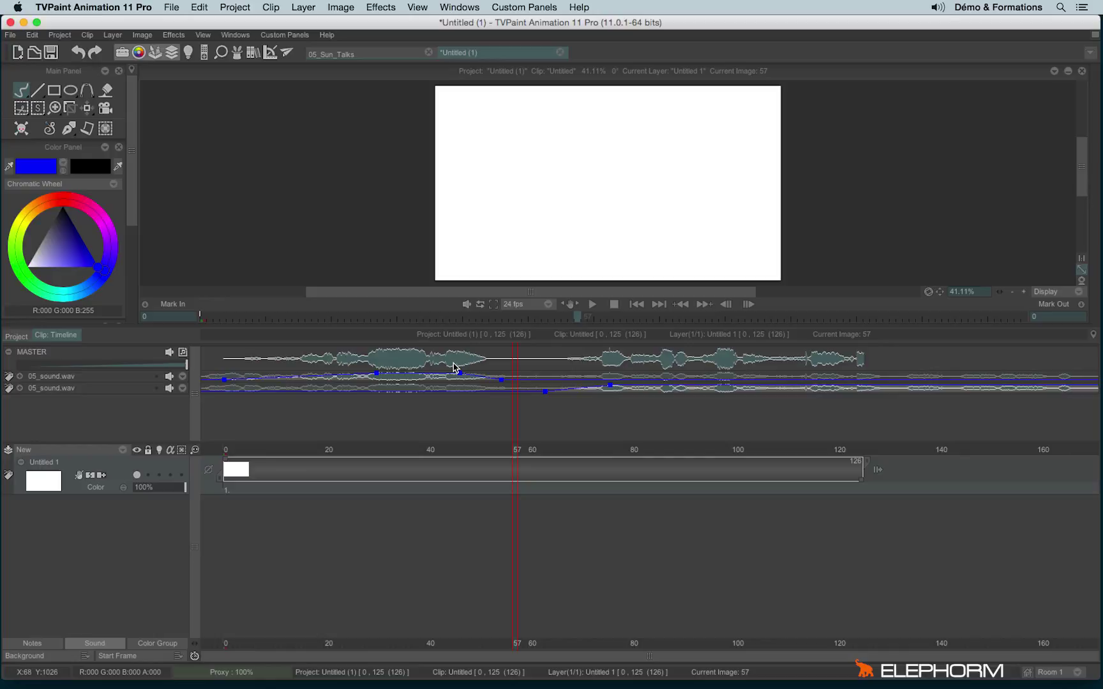
pyautogui.press('XF86AudioMute')
pyautogui.press('XF86AudioMute')
pyautogui.press('XF86AudioMute')
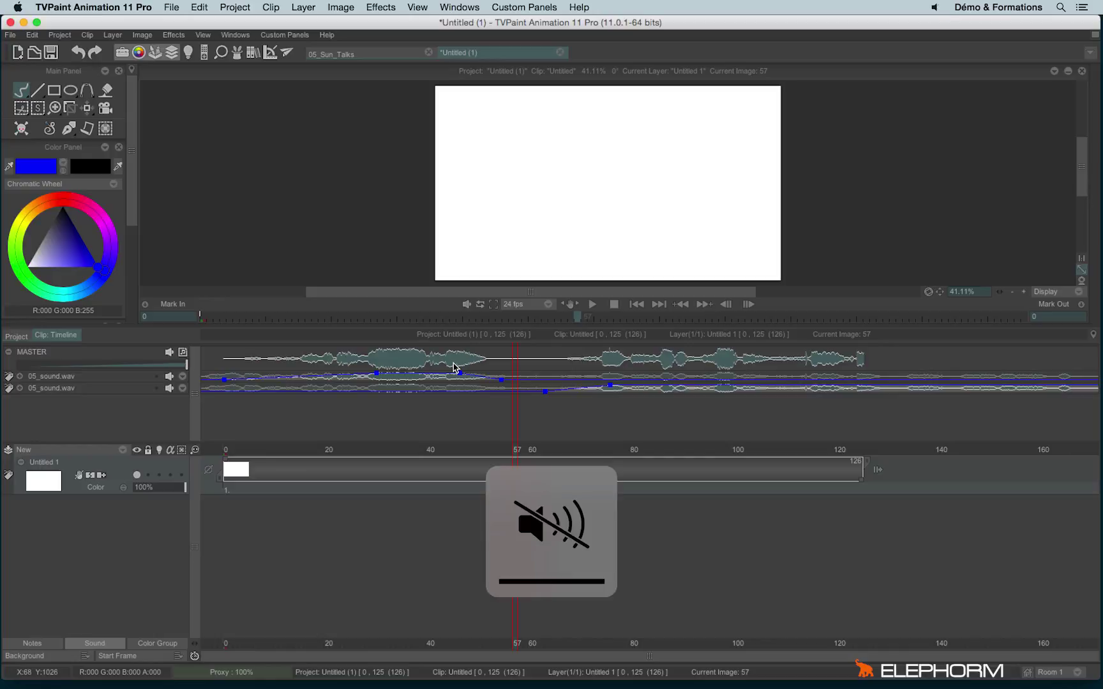
pyautogui.press('XF86AudioMute')
pyautogui.press('XF86AudioMute')
pyautogui.press('XF86AudioMute')
pyautogui.press('XF86AudioMute')
pyautogui.press('XF86AudioMute')
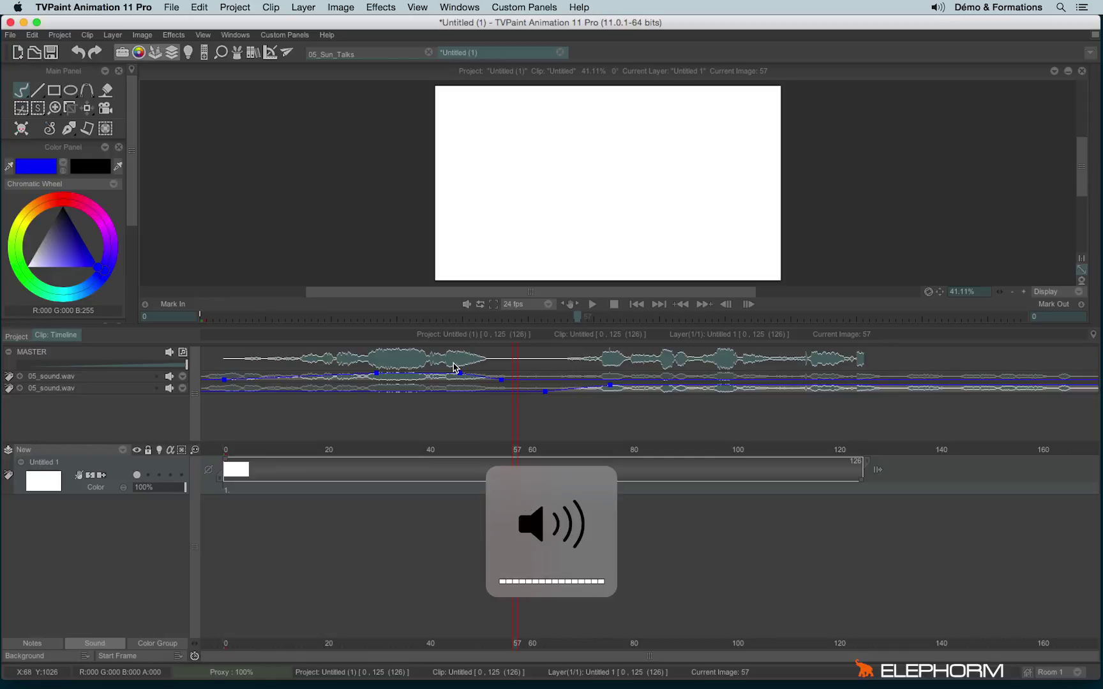
# Tag the first sound track and the Untitled 1 layer Rouge, then slide the layer's images.
pyautogui.click(20, 378)
pyautogui.click(19, 401)
pyautogui.click(10, 378)
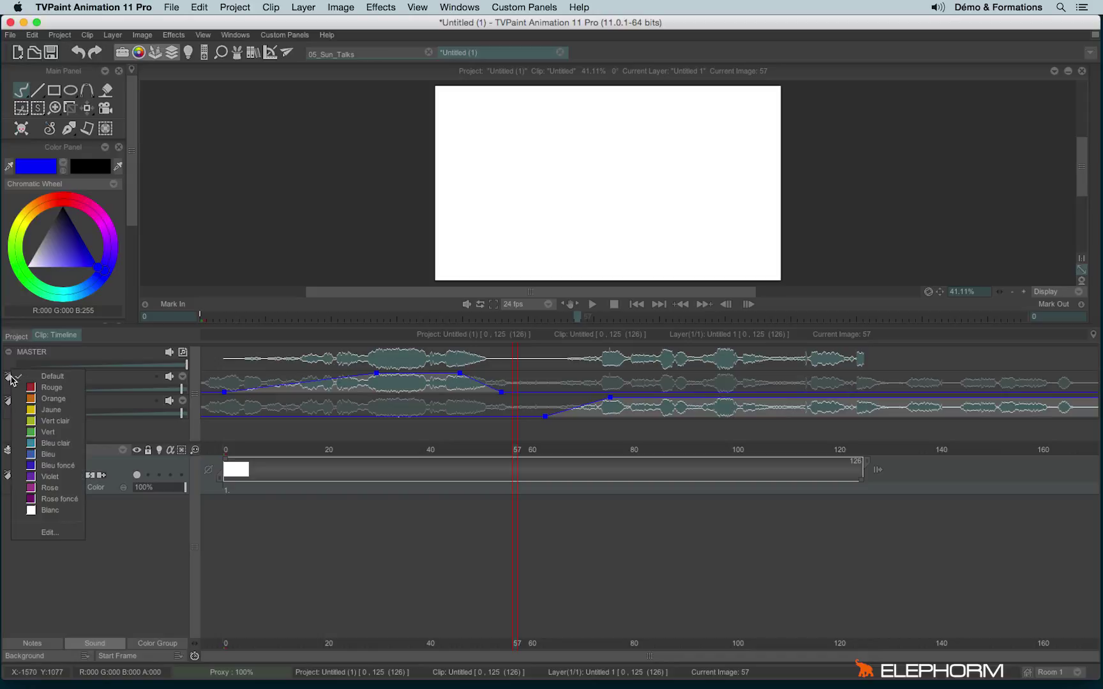
pyautogui.click(51, 388)
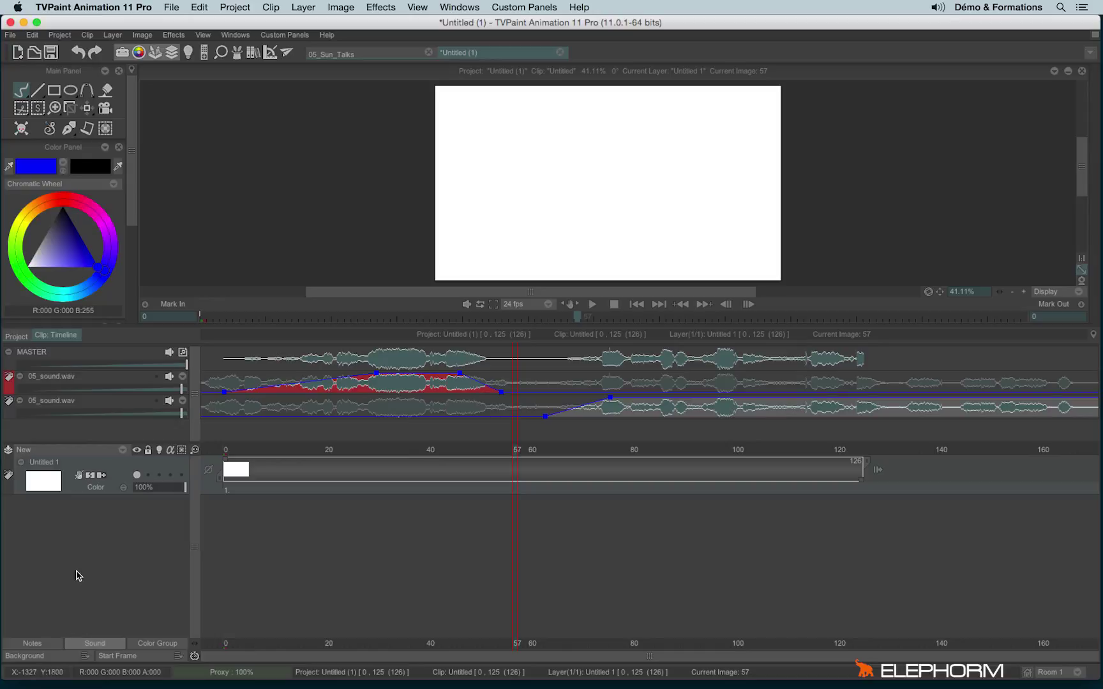
pyautogui.click(7, 479)
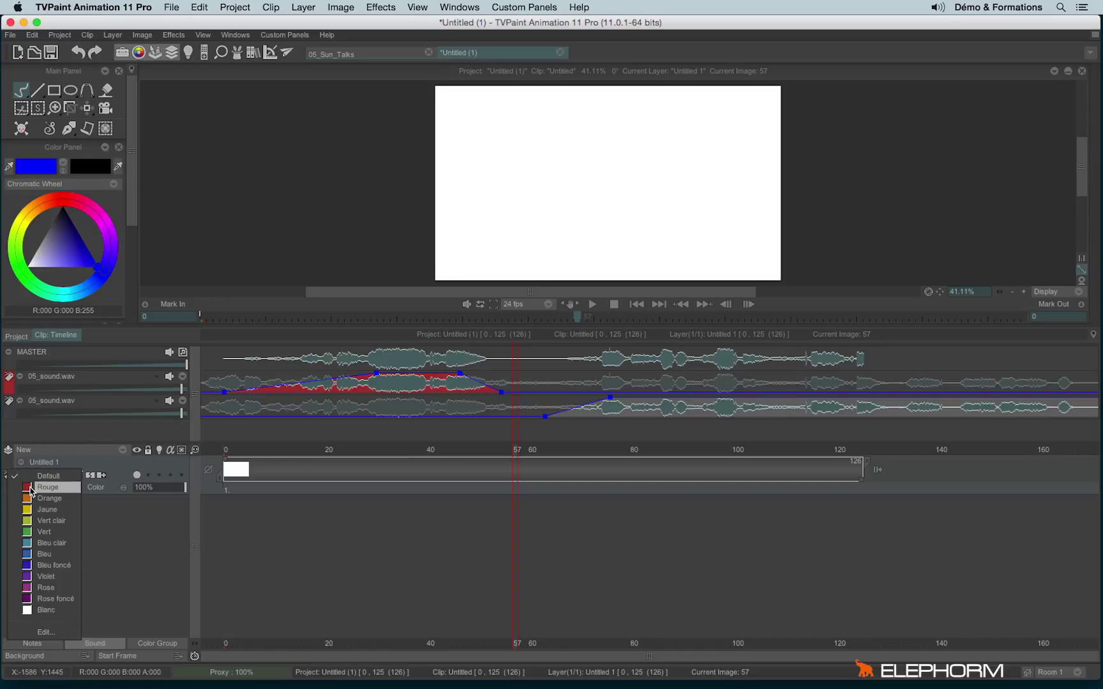
pyautogui.click(51, 488)
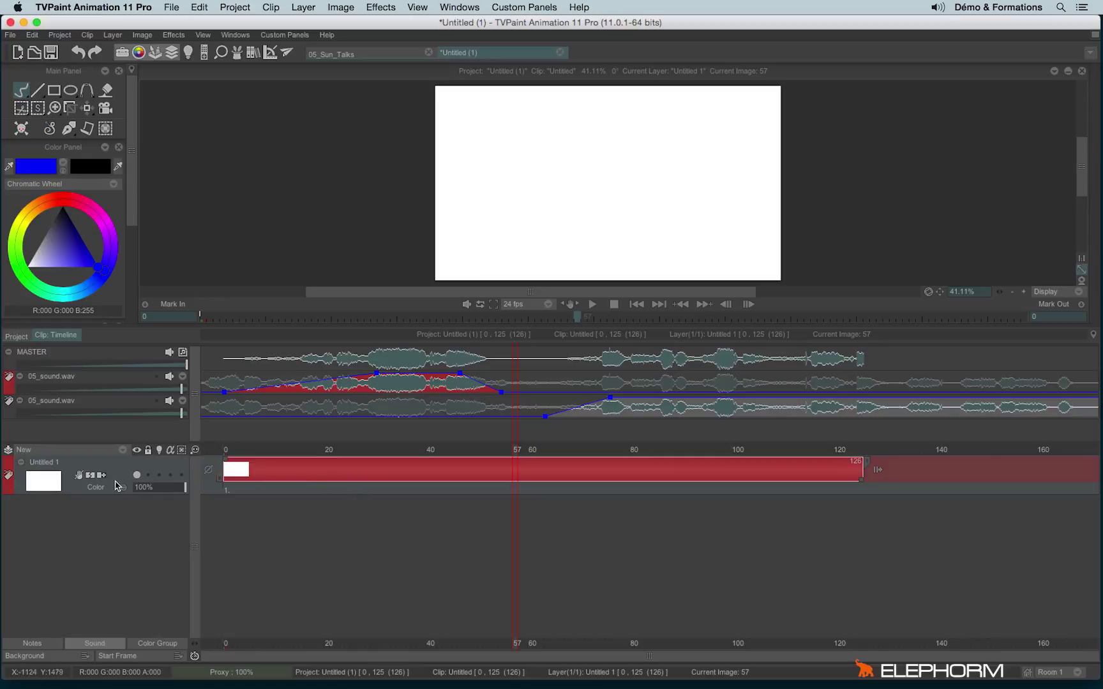
pyautogui.moveTo(300, 473); pyautogui.dragTo(623, 475)
# Open the Notes area, draw test strokes such as 'Hello', and undo them.
pyautogui.click(32, 644)
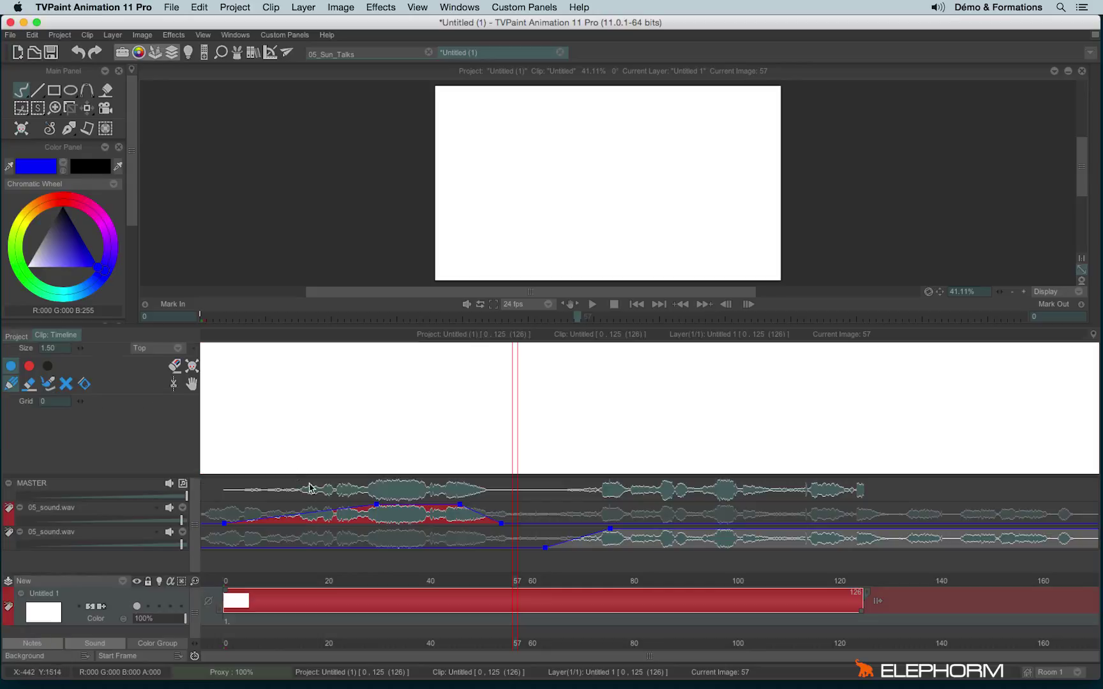
pyautogui.moveTo(231, 445)
pyautogui.mouseDown()
pyautogui.moveTo(303, 430)
pyautogui.moveTo(420, 445)
pyautogui.moveTo(559, 438)
pyautogui.mouseUp()
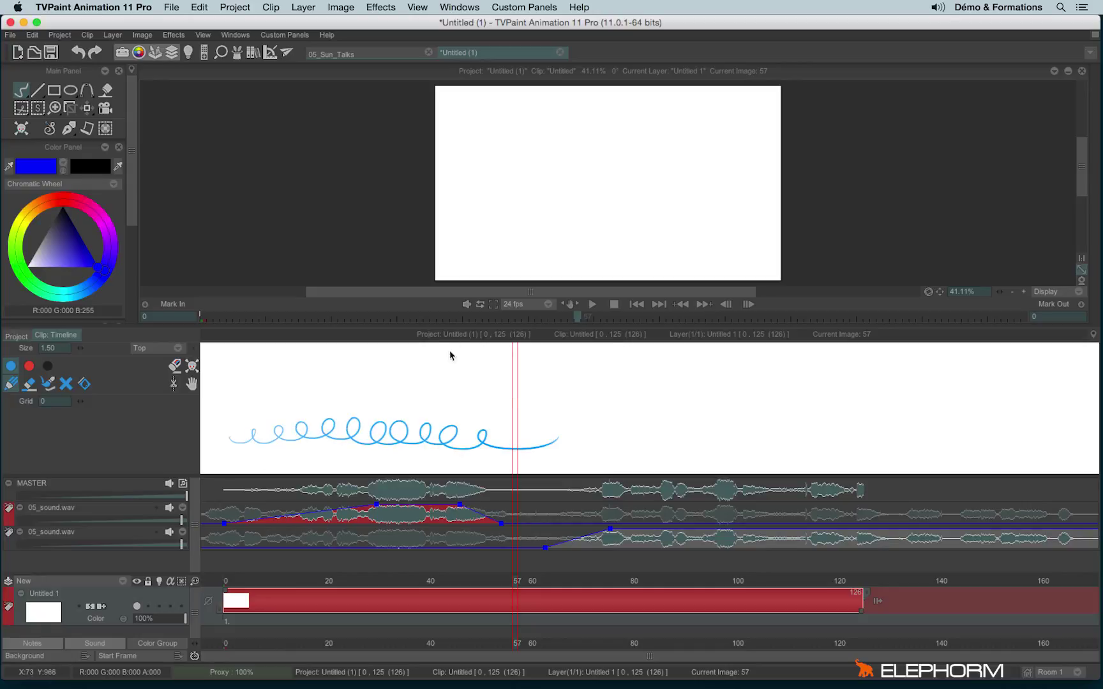
pyautogui.moveTo(320, 358); pyautogui.dragTo(329, 387)
pyautogui.moveTo(321, 373)
pyautogui.mouseDown()
pyautogui.moveTo(349, 365)
pyautogui.moveTo(361, 388)
pyautogui.moveTo(532, 387)
pyautogui.mouseUp()
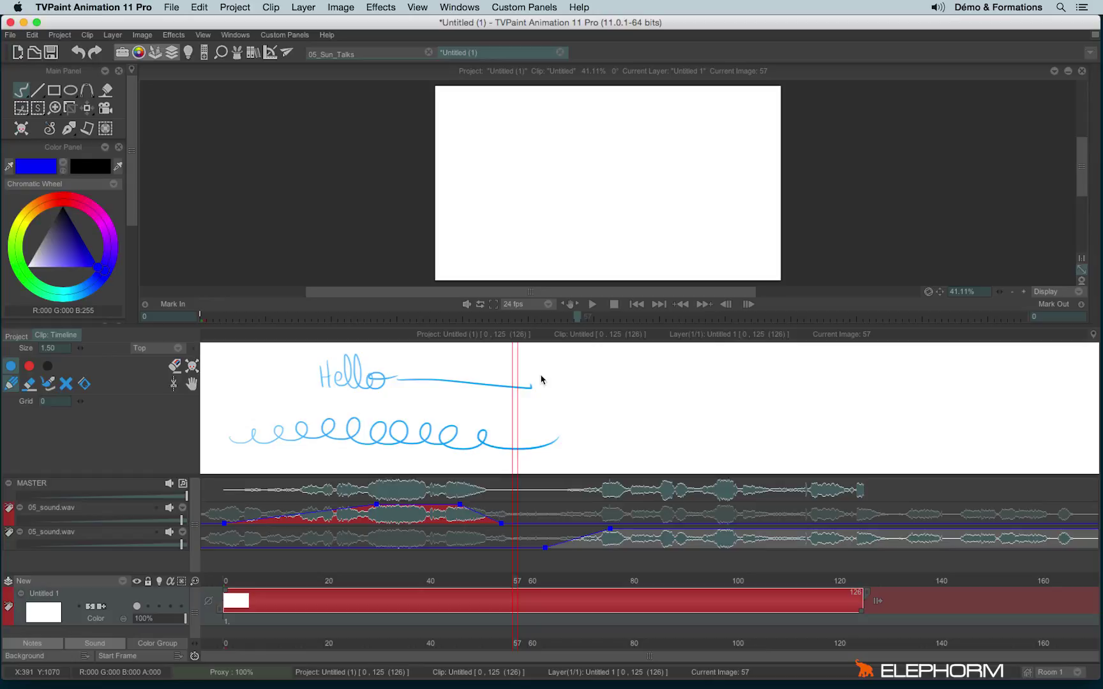
pyautogui.press('super+z')
pyautogui.press('super+z')
pyautogui.press('super+z')
pyautogui.press('super+z')
pyautogui.press('super+z')
pyautogui.press('super+z')
pyautogui.press('super+z')
pyautogui.press('super+z')
pyautogui.press('super+z')
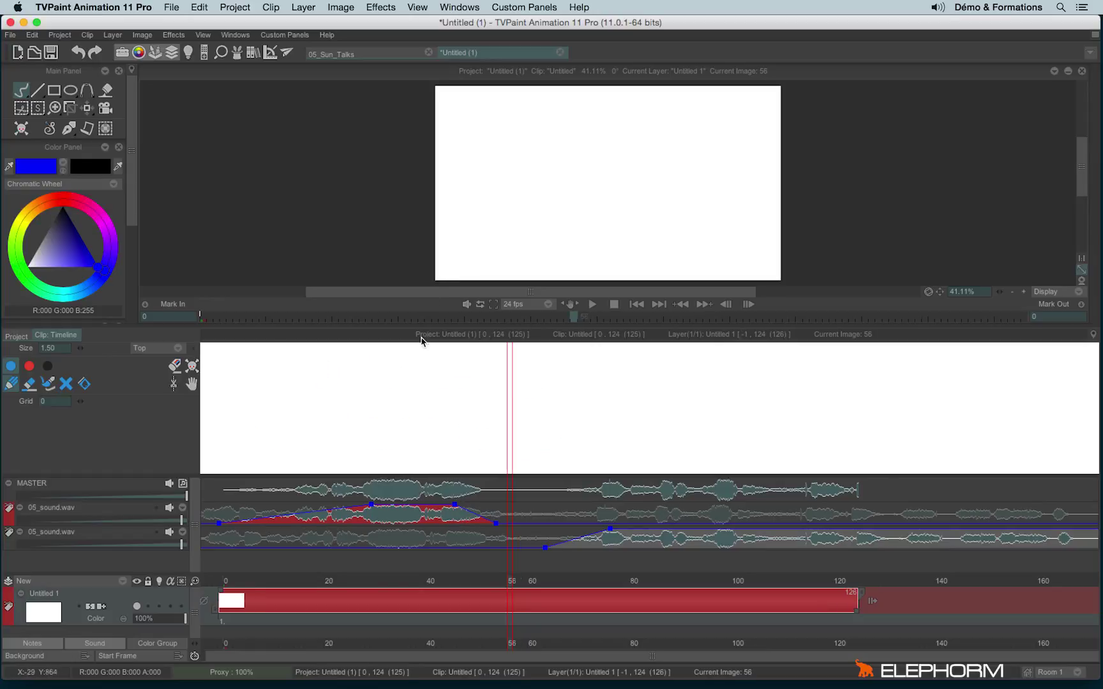
pyautogui.press('super+shift+z')
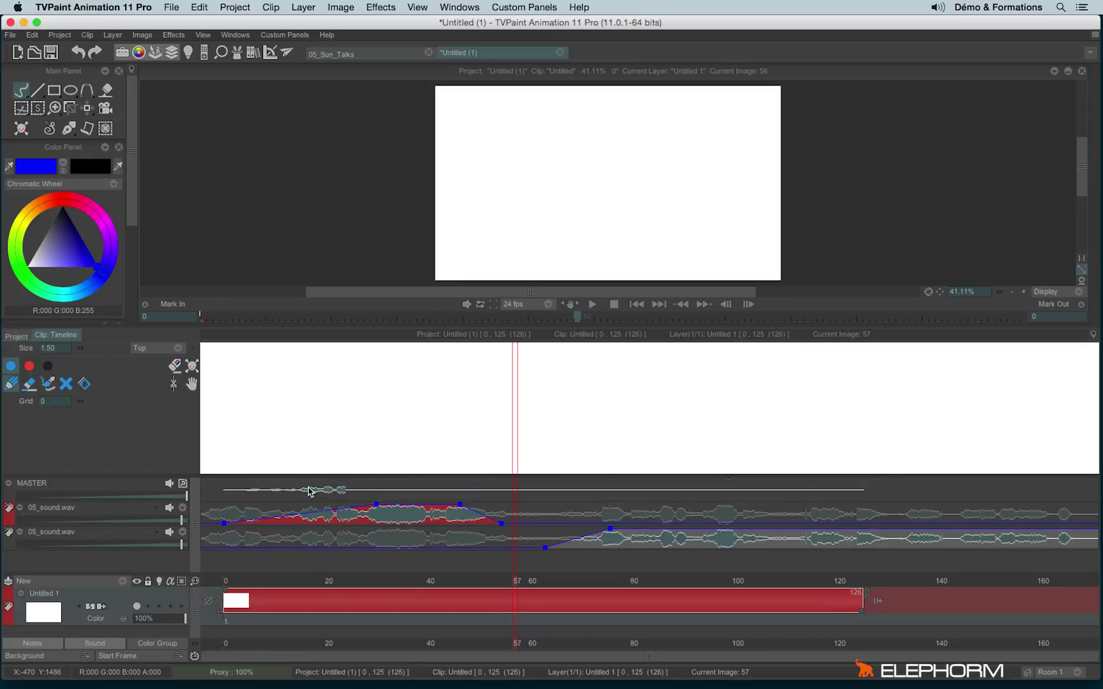
# Handwrite 'come', 'my', 'own' and 'hand' in blue at their frames, from frame 19 to 41.
pyautogui.click(321, 579)
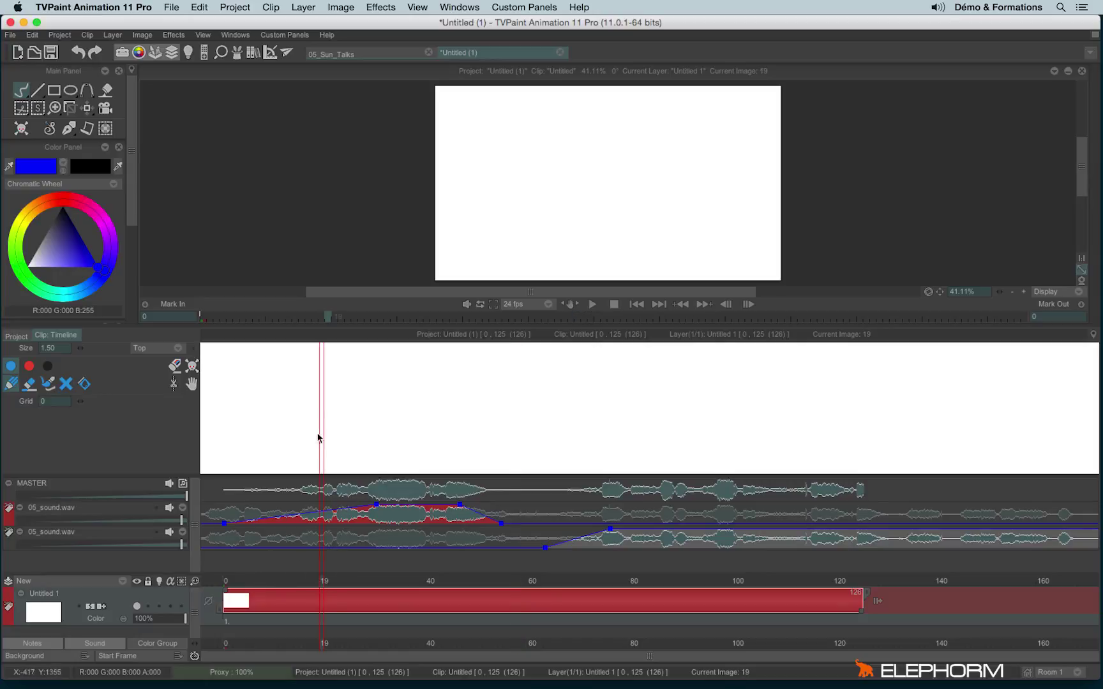
pyautogui.press('Right')
pyautogui.press('Right')
pyautogui.press('Right')
pyautogui.press('Right')
pyautogui.press('Right')
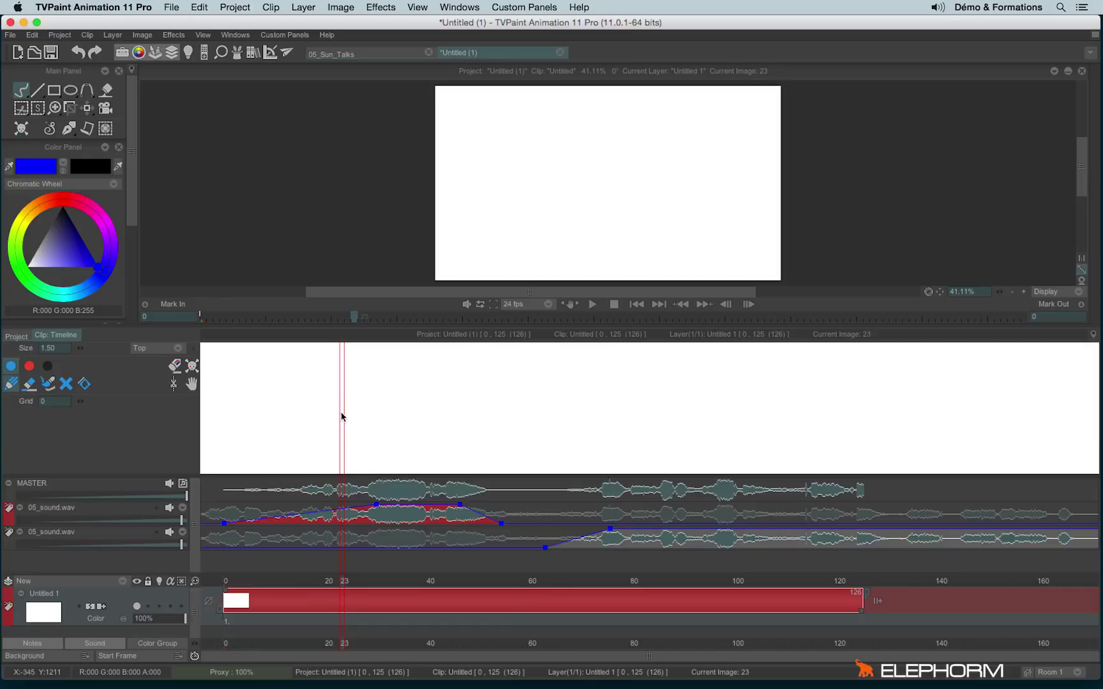
pyautogui.moveTo(352, 425); pyautogui.dragTo(384, 416)
pyautogui.press('Right')
pyautogui.press('Right')
pyautogui.press('Right')
pyautogui.press('Right')
pyautogui.press('Right')
pyautogui.press('Right')
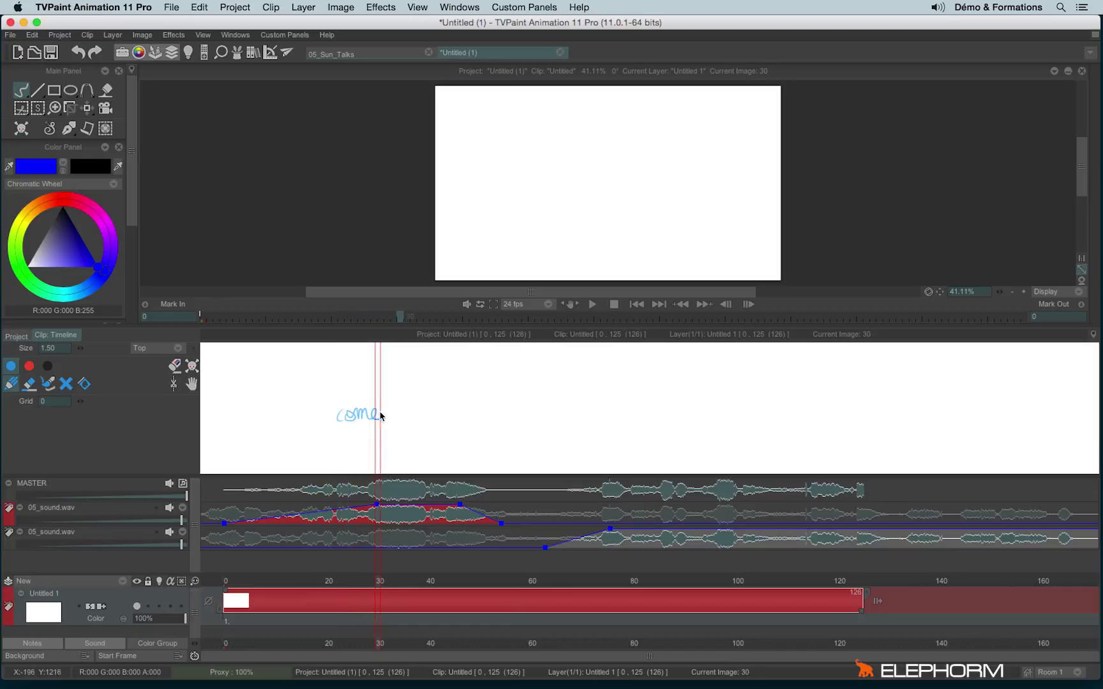
pyautogui.moveTo(377, 399)
pyautogui.mouseDown()
pyautogui.moveTo(386, 391)
pyautogui.moveTo(389, 413)
pyautogui.moveTo(431, 390)
pyautogui.mouseUp()
pyautogui.press('Right')
pyautogui.press('Right')
pyautogui.press('Right')
pyautogui.press('Right')
pyautogui.press('Right')
pyautogui.press('Right')
pyautogui.press('Right')
pyautogui.press('Right')
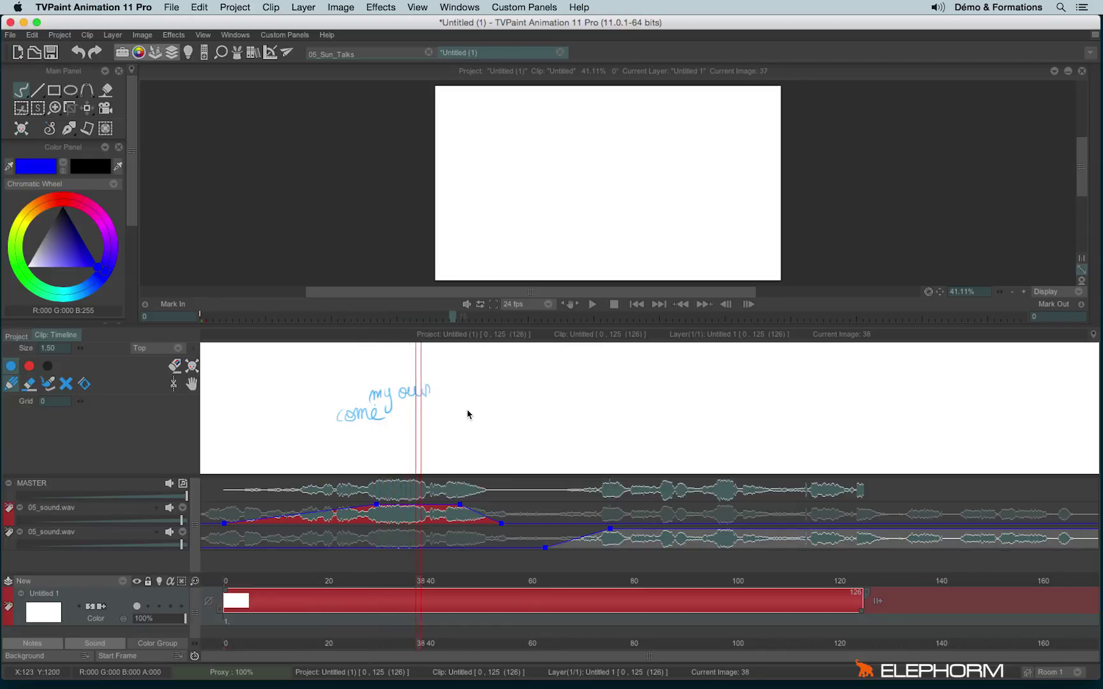
pyautogui.press('Right')
pyautogui.press('Right')
pyautogui.press('Right')
pyautogui.moveTo(439, 388)
pyautogui.mouseDown()
pyautogui.moveTo(470, 376)
pyautogui.moveTo(483, 393)
pyautogui.moveTo(525, 393)
pyautogui.mouseUp()
pyautogui.press('Right')
pyautogui.press('Right')
pyautogui.press('Right')
pyautogui.press('Right')
pyautogui.press('Right')
pyautogui.press('Right')
pyautogui.press('Right')
pyautogui.press('Right')
pyautogui.press('Right')
pyautogui.press('Right')
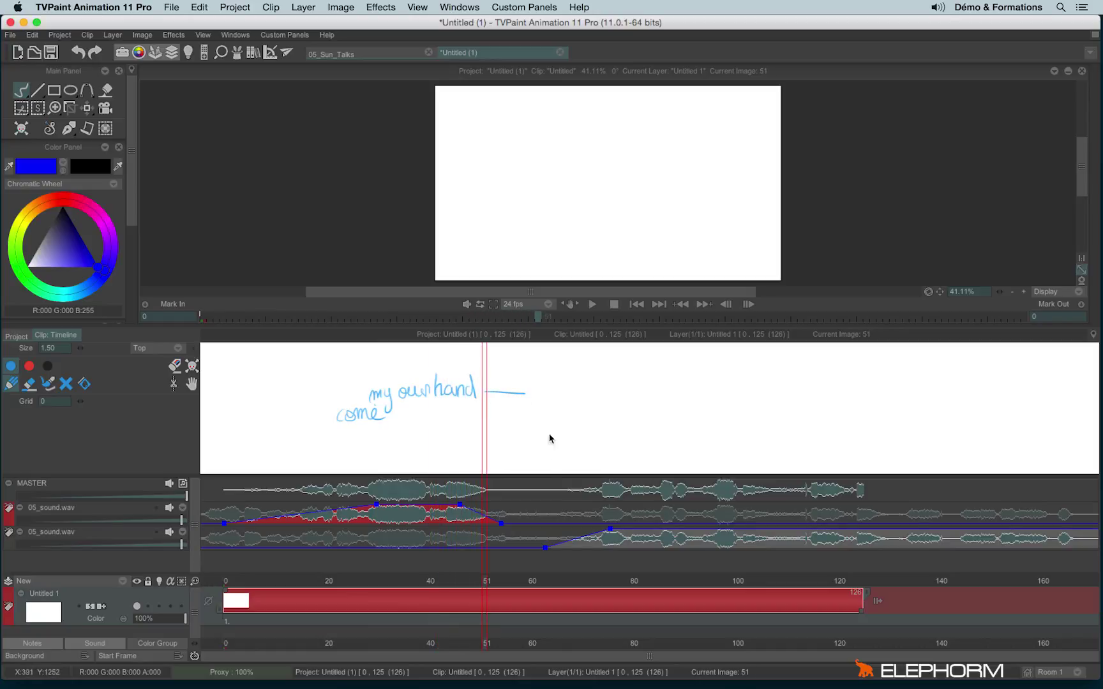
# Replace 'own' with 'hour' in red, and add a black arrow labelled 'rise his hand'.
pyautogui.click(29, 366)
pyautogui.moveTo(409, 381)
pyautogui.mouseDown()
pyautogui.moveTo(426, 398)
pyautogui.moveTo(411, 400)
pyautogui.moveTo(395, 366)
pyautogui.moveTo(419, 373)
pyautogui.moveTo(425, 362)
pyautogui.mouseUp()
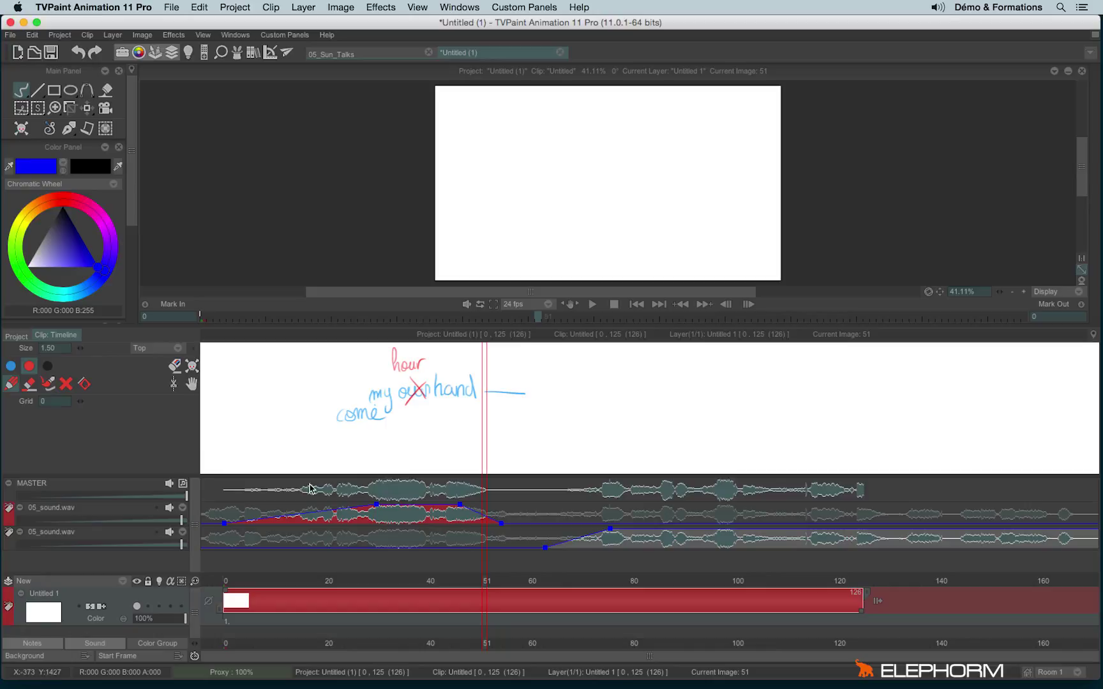
pyautogui.click(47, 365)
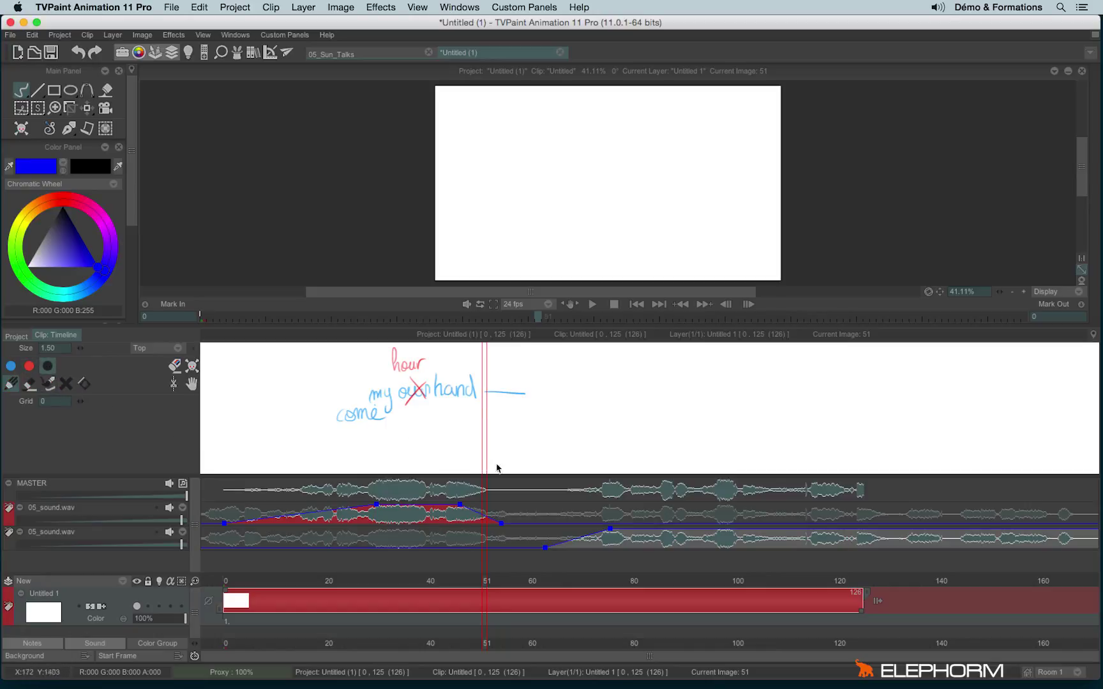
pyautogui.moveTo(350, 456); pyautogui.dragTo(509, 429)
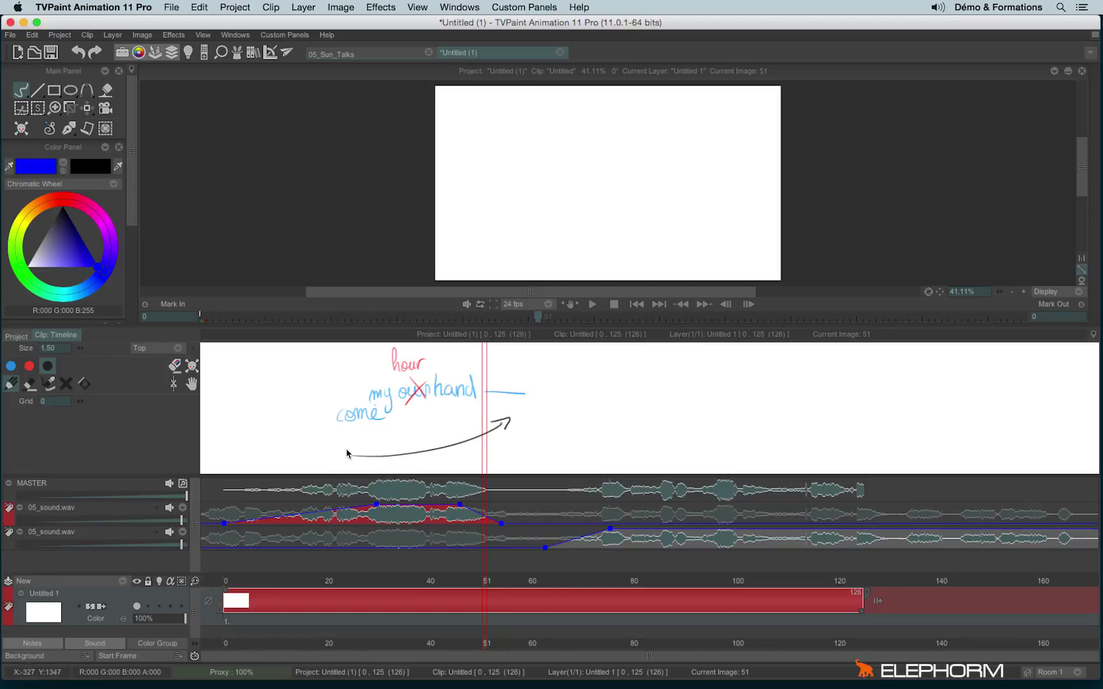
pyautogui.moveTo(352, 447)
pyautogui.mouseDown()
pyautogui.moveTo(406, 446)
pyautogui.moveTo(415, 428)
pyautogui.moveTo(429, 440)
pyautogui.moveTo(464, 429)
pyautogui.moveTo(470, 403)
pyautogui.mouseUp()
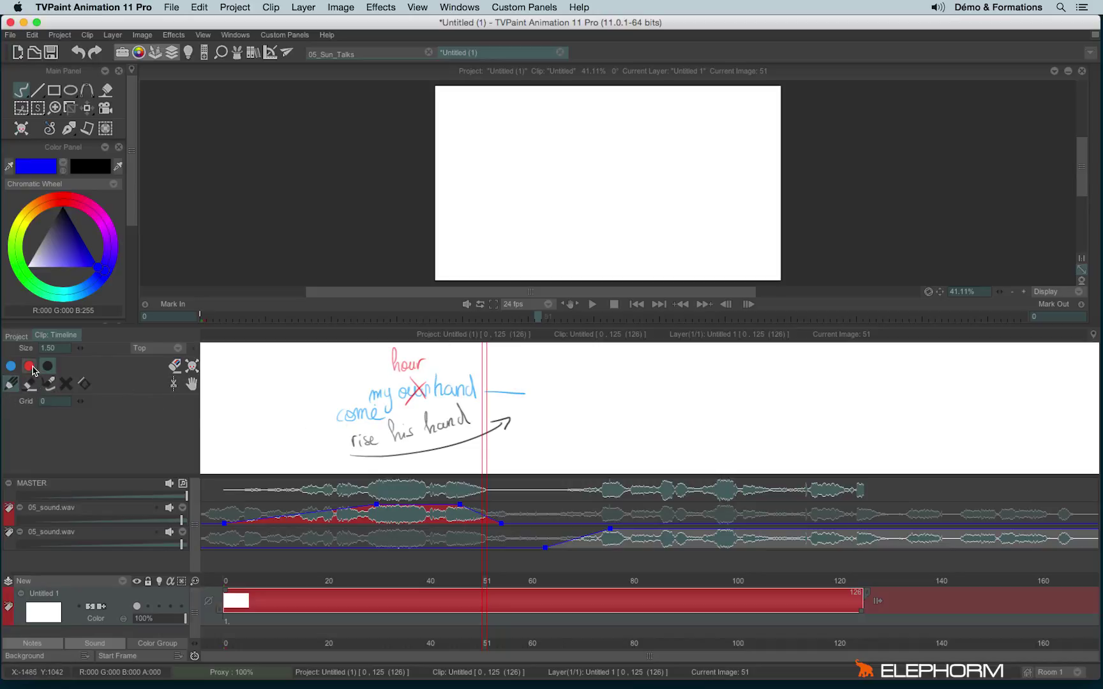
pyautogui.click(10, 365)
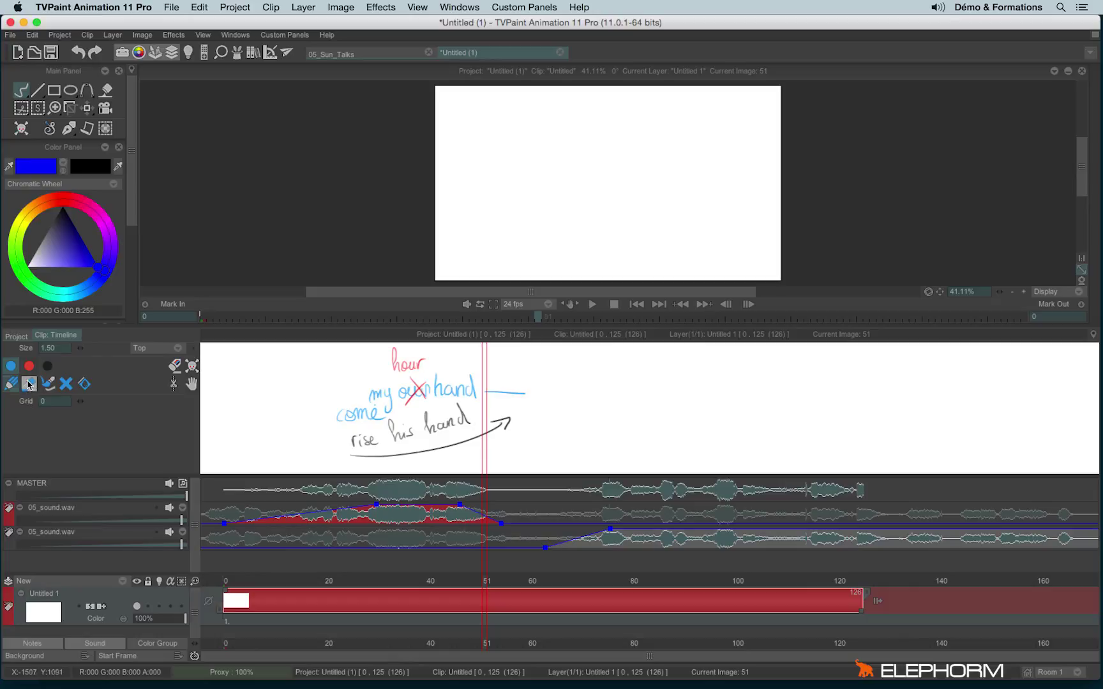
pyautogui.click(28, 384)
pyautogui.moveTo(338, 412)
pyautogui.mouseDown()
pyautogui.moveTo(358, 419)
pyautogui.moveTo(424, 392)
pyautogui.moveTo(439, 400)
pyautogui.mouseUp()
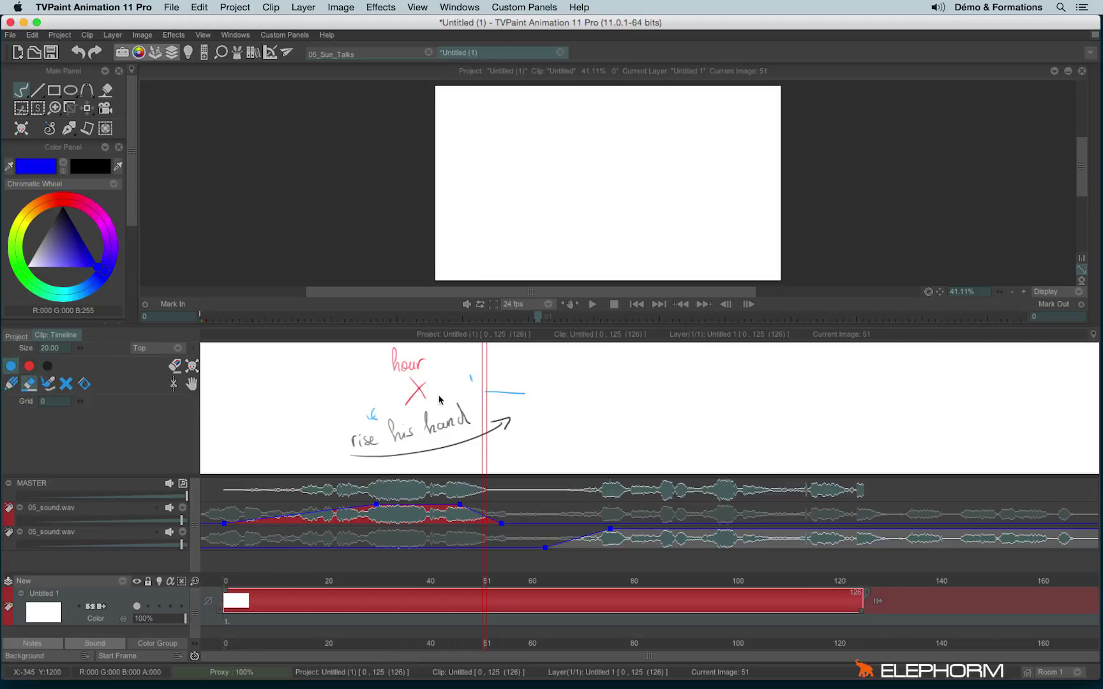
pyautogui.hotkey('ctrl', 'z')
pyautogui.click(28, 366)
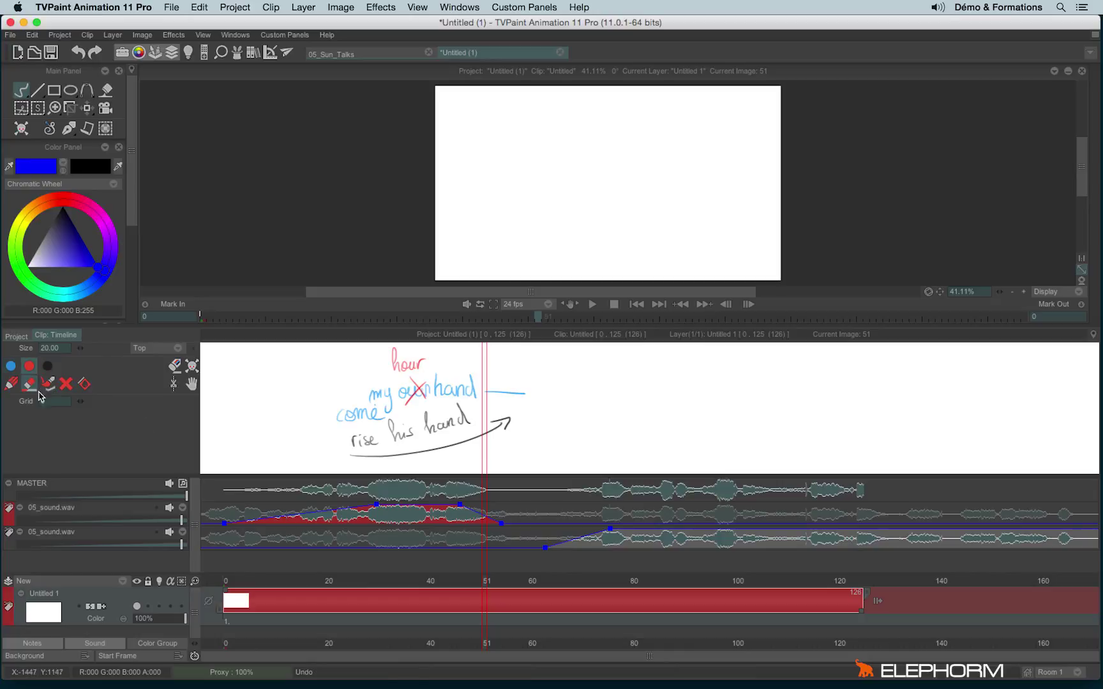
pyautogui.moveTo(390, 361)
pyautogui.mouseDown()
pyautogui.moveTo(421, 374)
pyautogui.moveTo(411, 400)
pyautogui.moveTo(432, 380)
pyautogui.mouseUp()
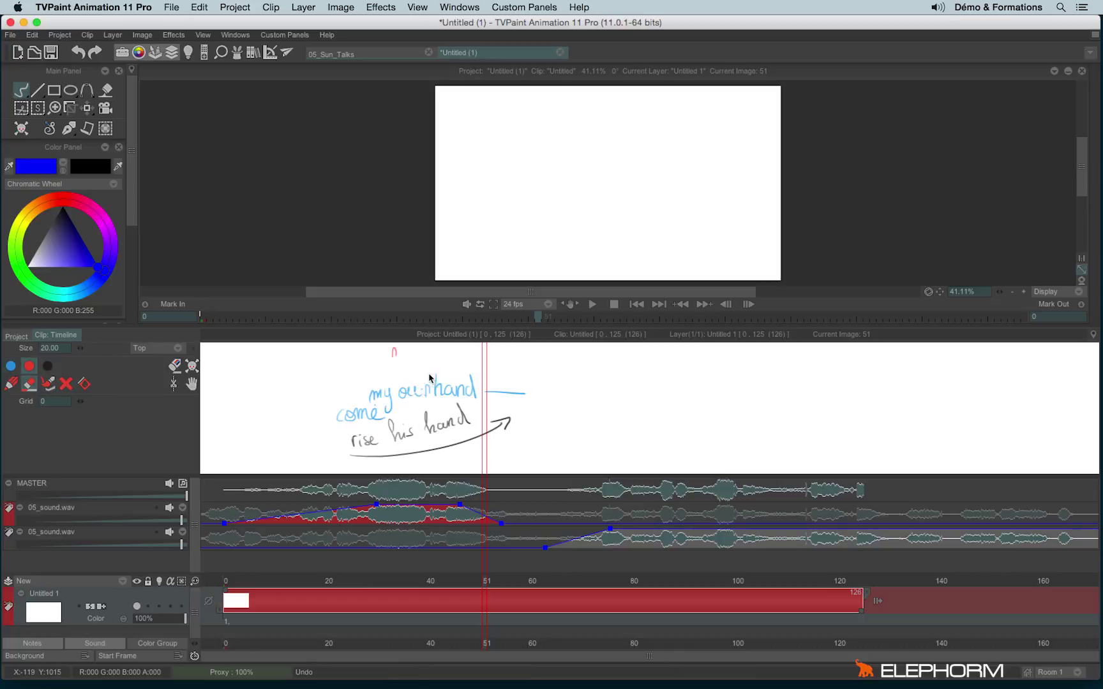
pyautogui.hotkey('ctrl', 'z')
pyautogui.click(47, 366)
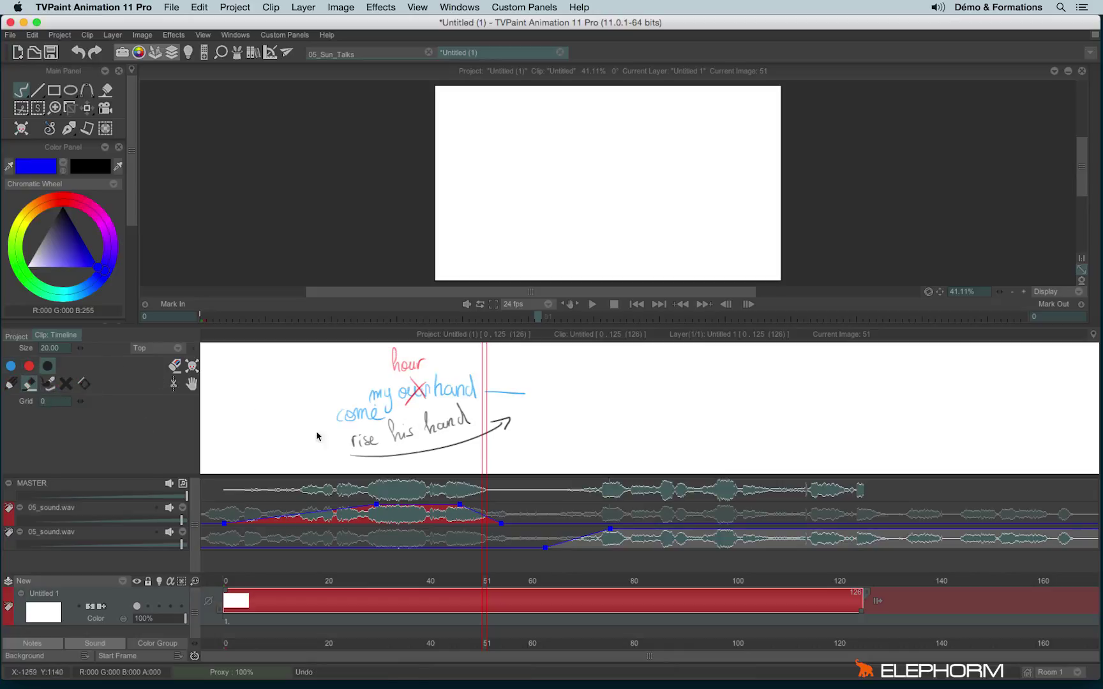
pyautogui.moveTo(399, 438)
pyautogui.mouseDown()
pyautogui.moveTo(423, 414)
pyautogui.moveTo(534, 434)
pyautogui.mouseUp()
pyautogui.hotkey('ctrl', 'z')
pyautogui.click(174, 385)
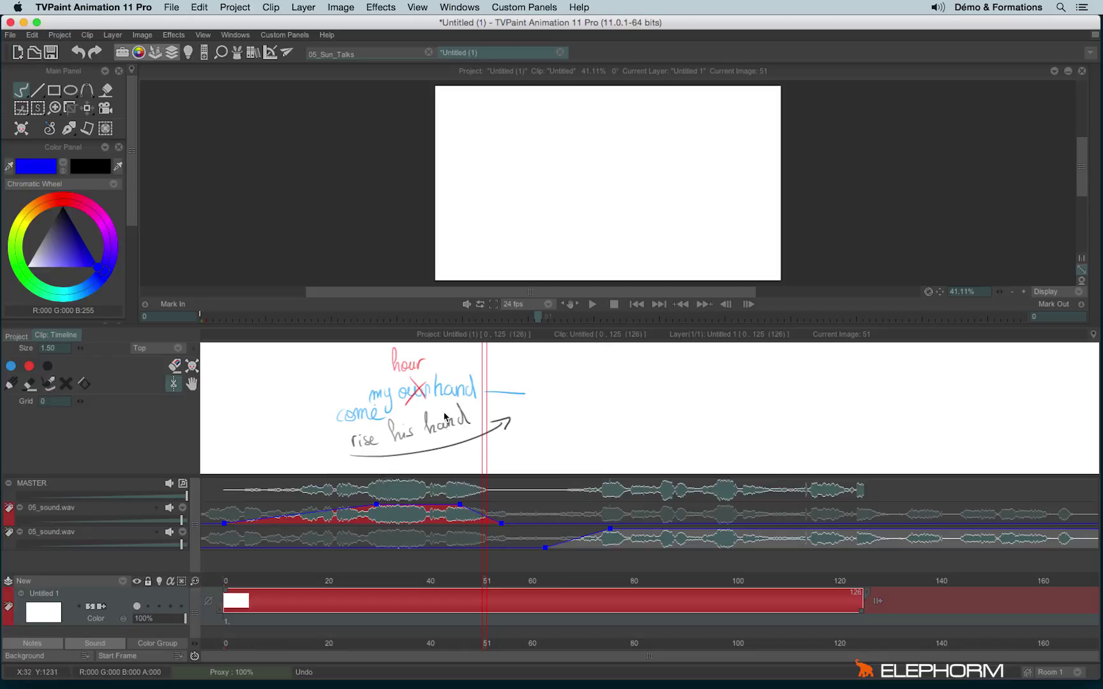
pyautogui.moveTo(437, 406); pyautogui.dragTo(434, 436)
pyautogui.moveTo(80, 405); pyautogui.dragTo(77, 405)
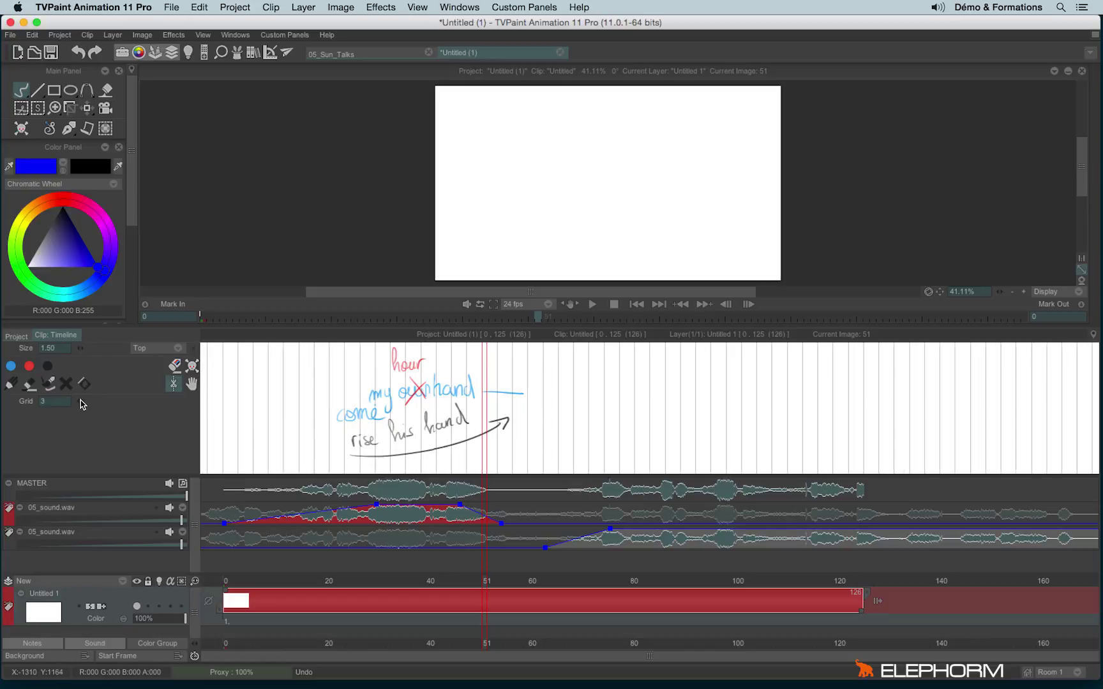
pyautogui.click(191, 384)
pyautogui.moveTo(437, 444)
pyautogui.mouseDown()
pyautogui.moveTo(546, 447)
pyautogui.moveTo(426, 444)
pyautogui.mouseUp()
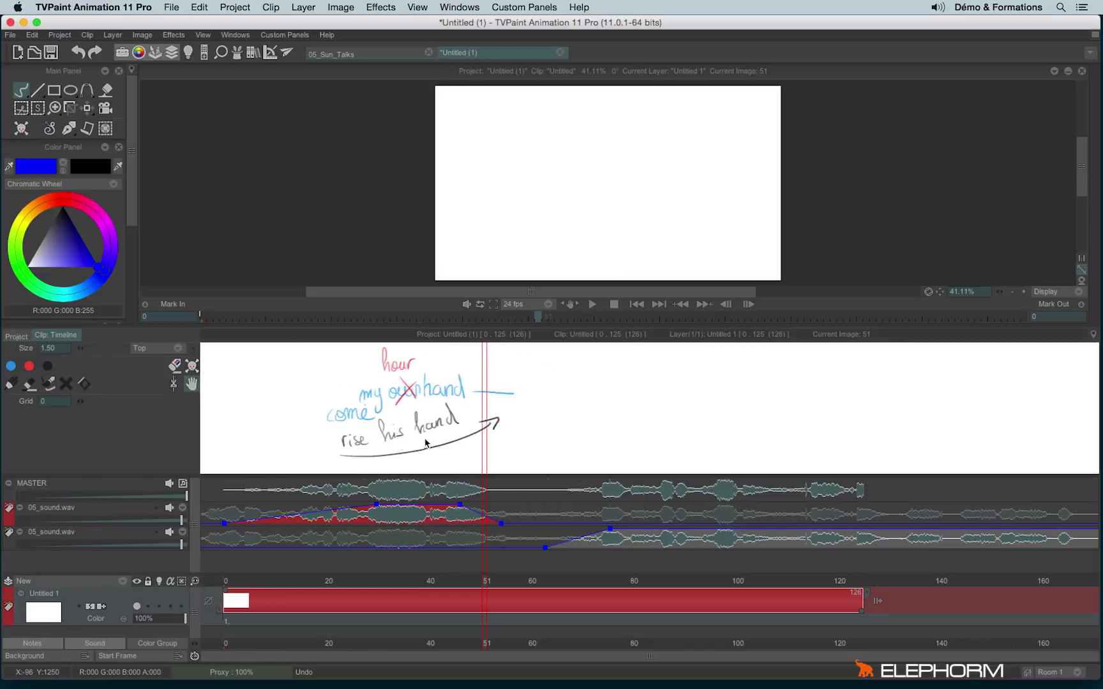
pyautogui.click(192, 367)
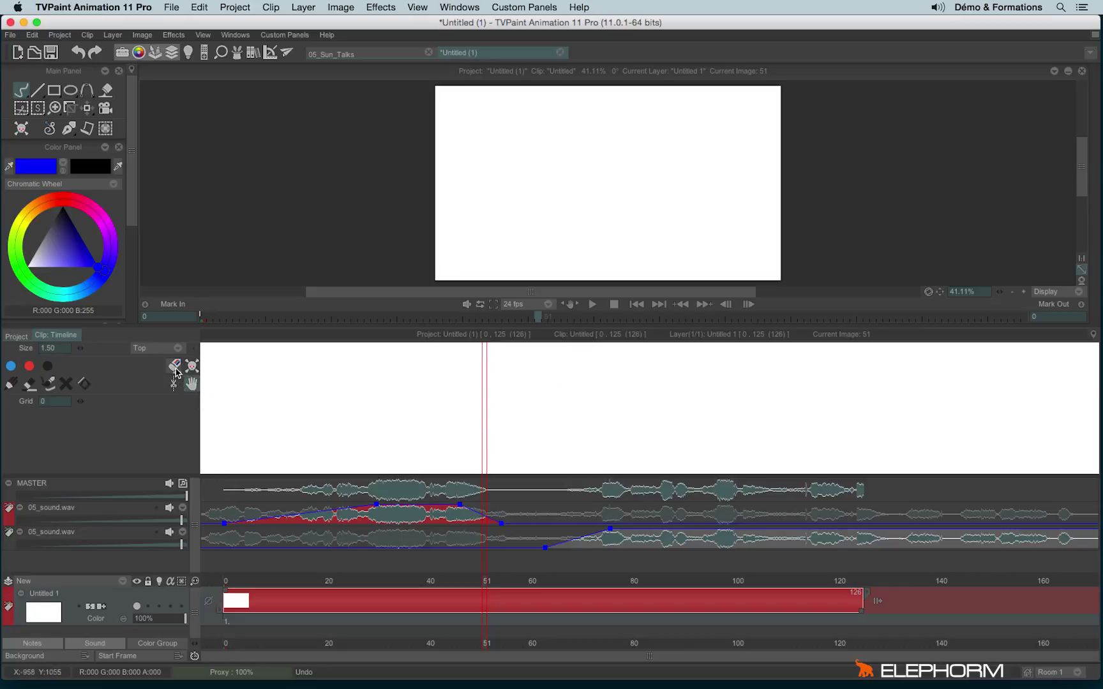
pyautogui.press('super+z')
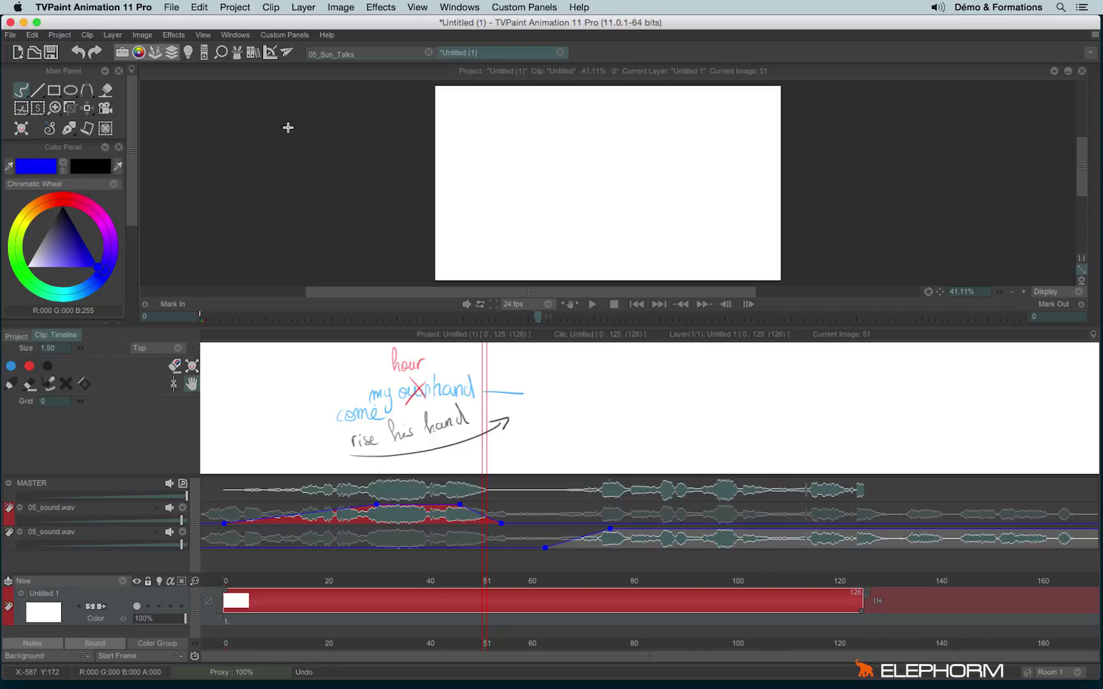
# Switch to 05_Sun_Talks, zoom the timeline, and play the sun animation full-size before restoring the timeline.
pyautogui.click(323, 54)
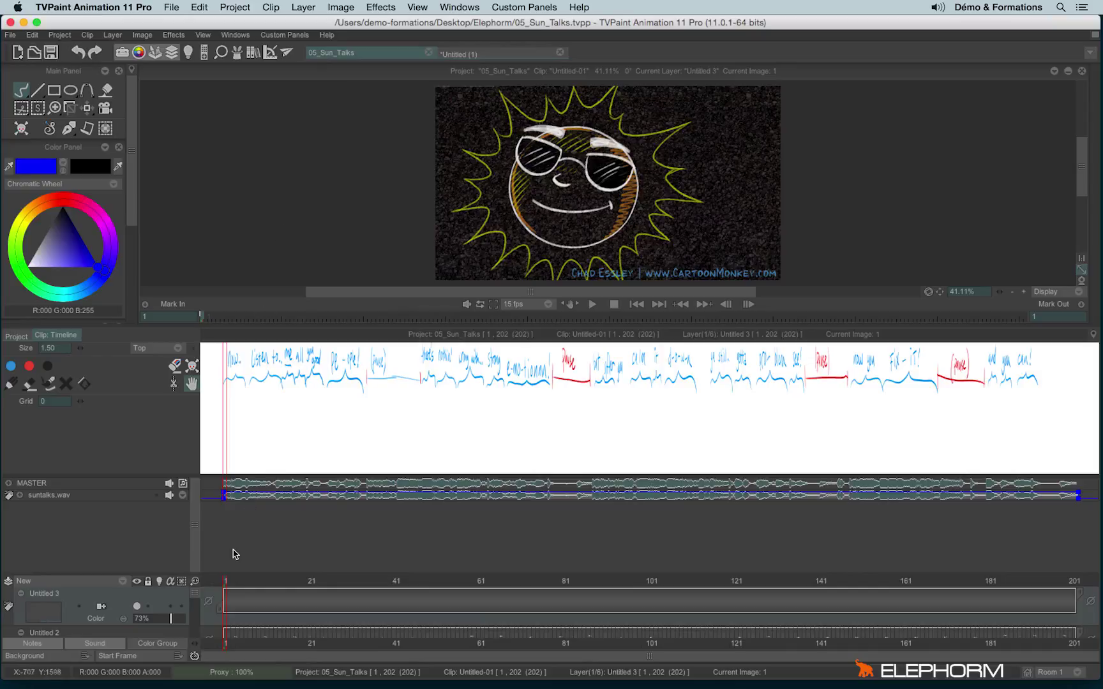
pyautogui.moveTo(195, 581); pyautogui.dragTo(274, 587)
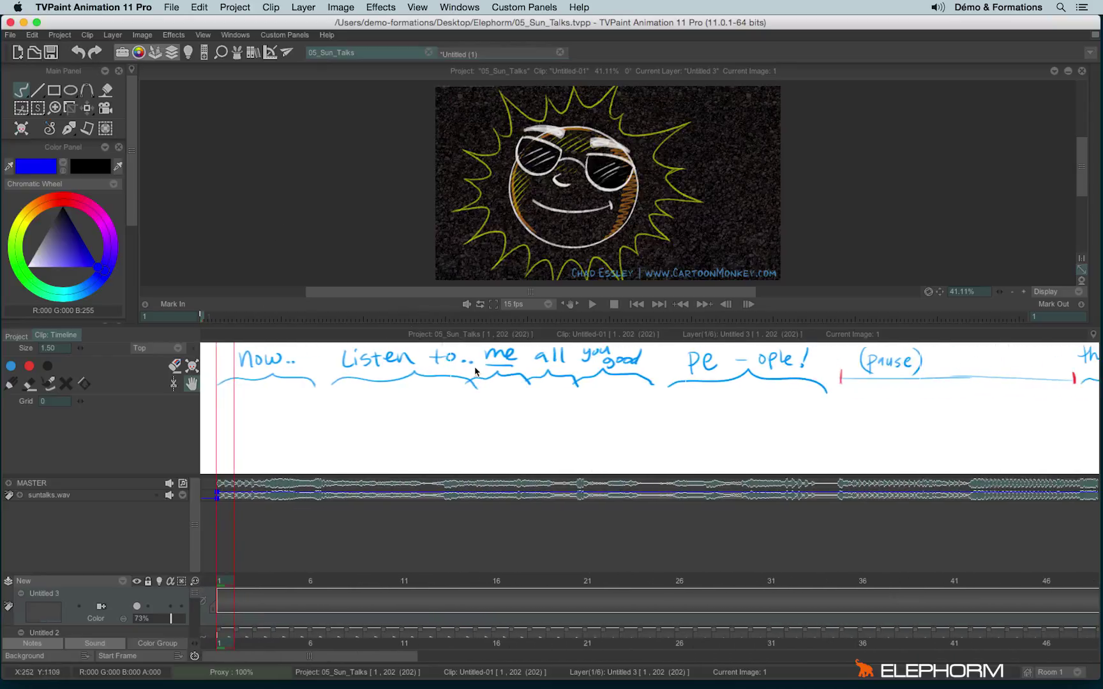
pyautogui.click(171, 53)
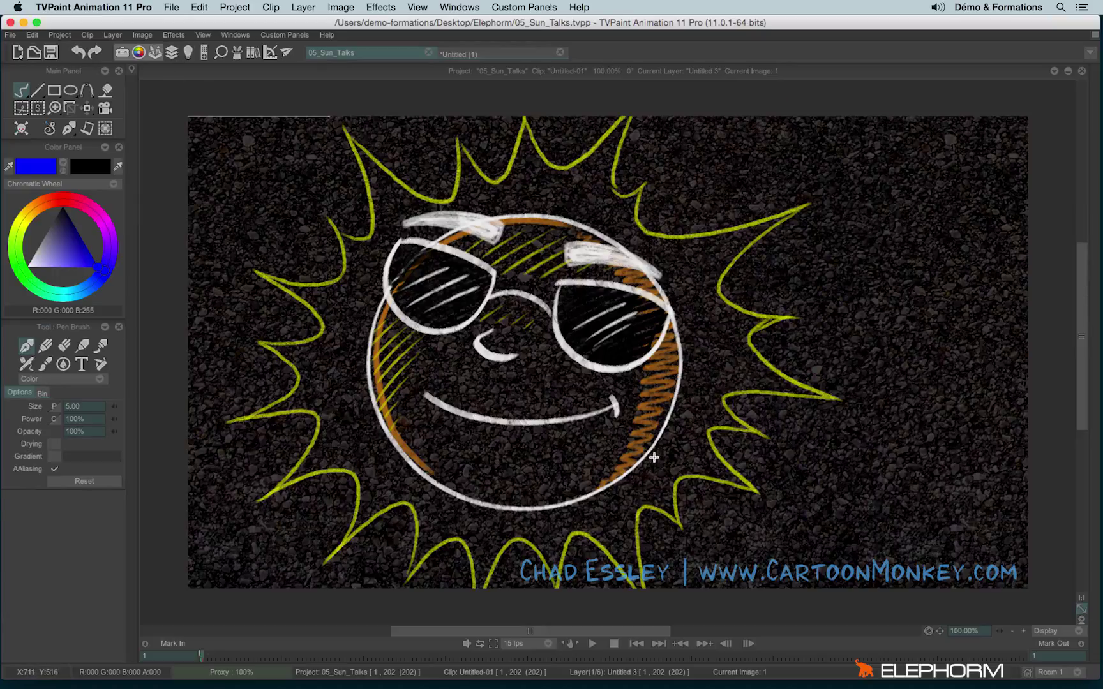
pyautogui.click(592, 644)
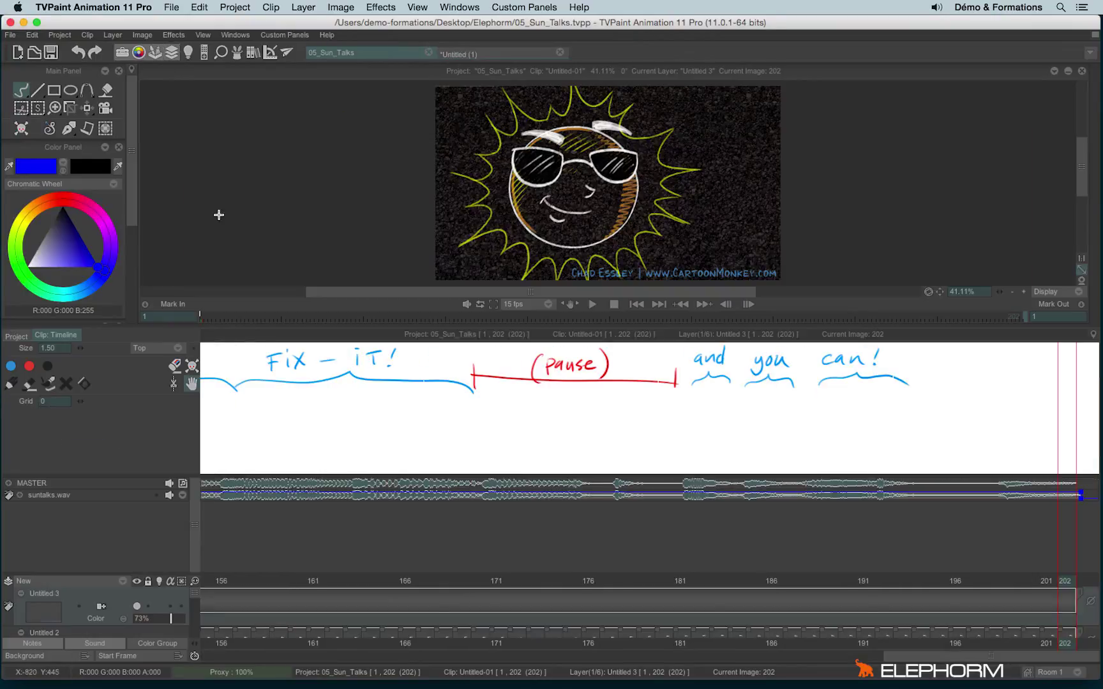
pyautogui.click(173, 52)
pyautogui.moveTo(911, 658); pyautogui.dragTo(205, 632)
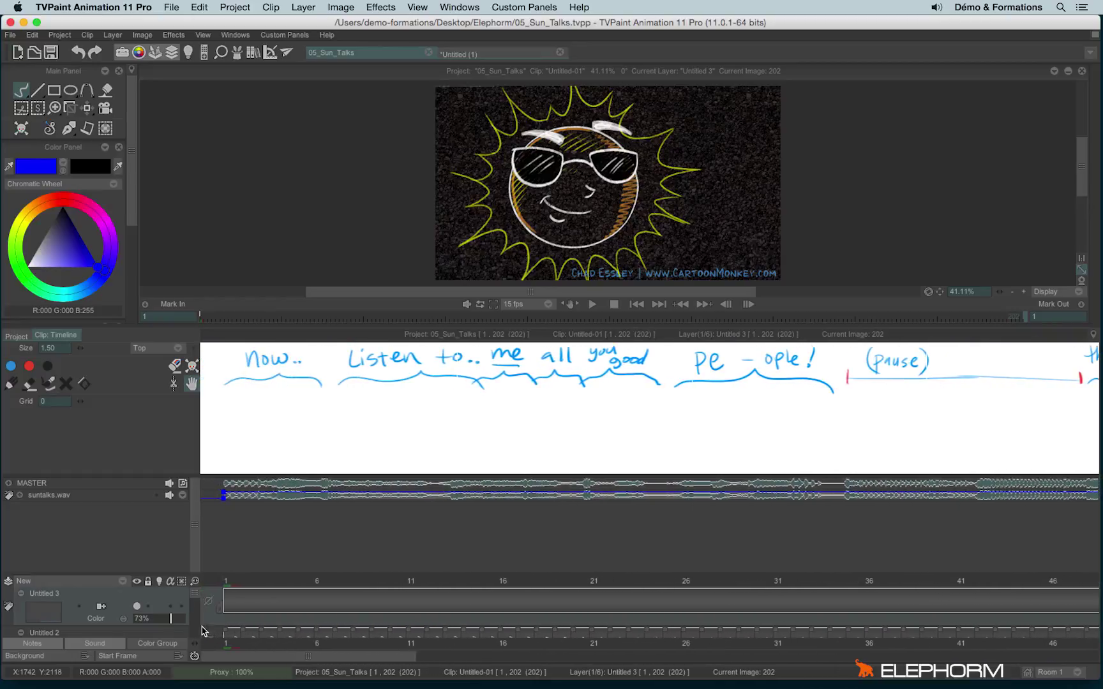
pyautogui.click(95, 643)
pyautogui.click(44, 643)
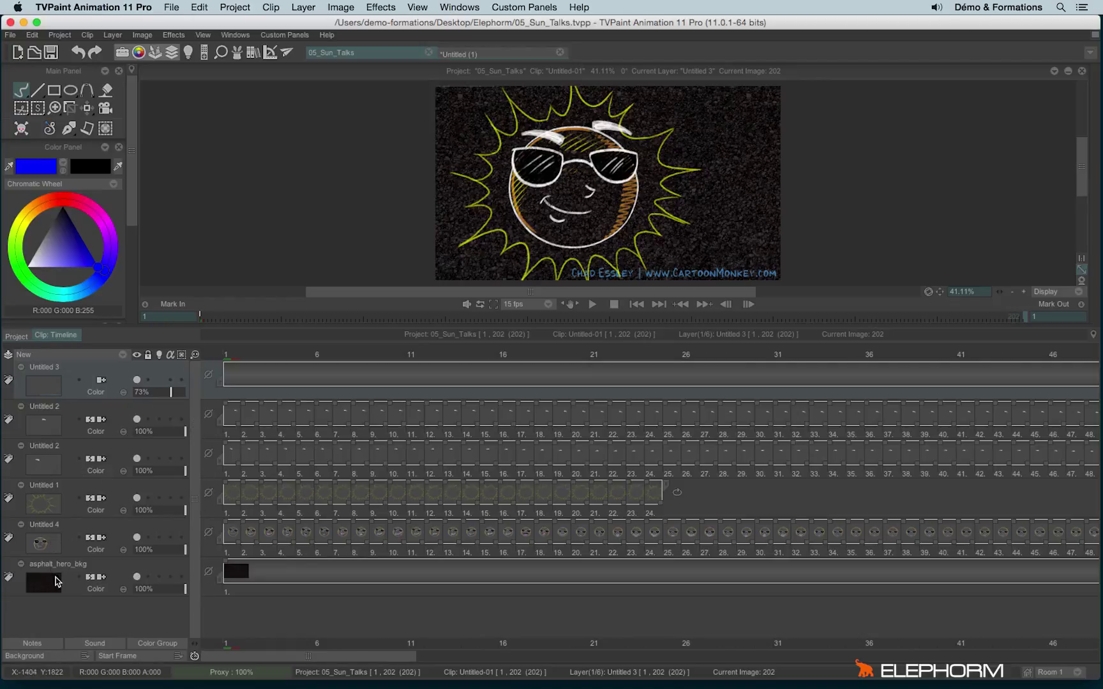
pyautogui.click(43, 645)
pyautogui.click(89, 644)
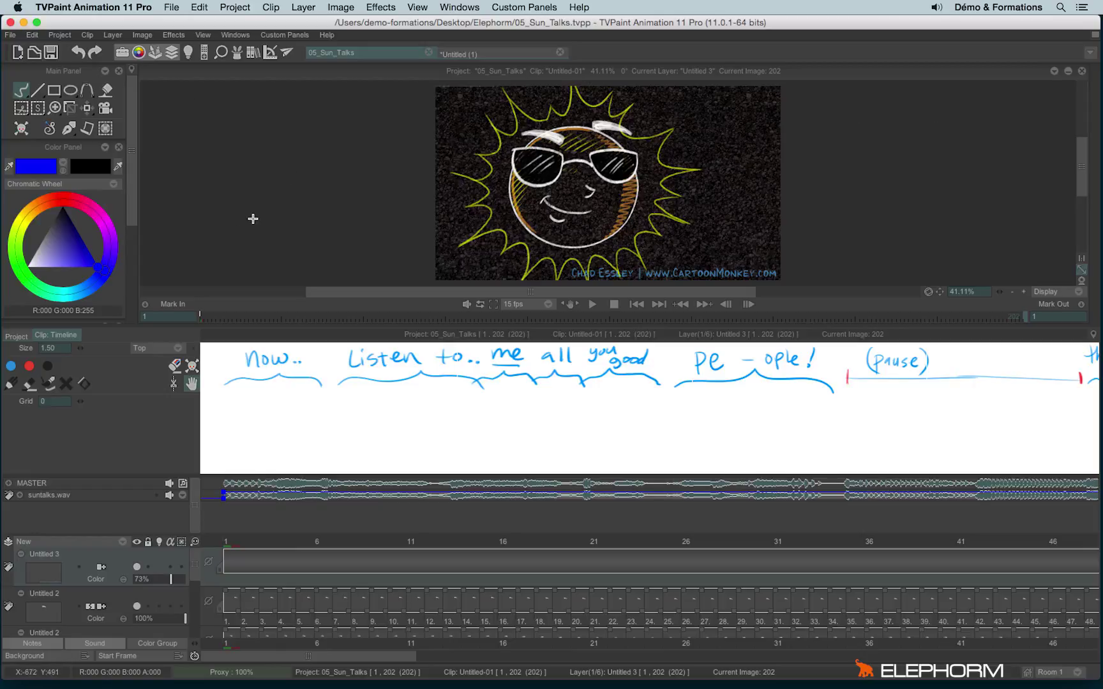
# Turn on Display during Preview and Full Size in the notes display options.
pyautogui.rightClick(153, 348)
pyautogui.click(117, 366)
pyautogui.click(145, 350)
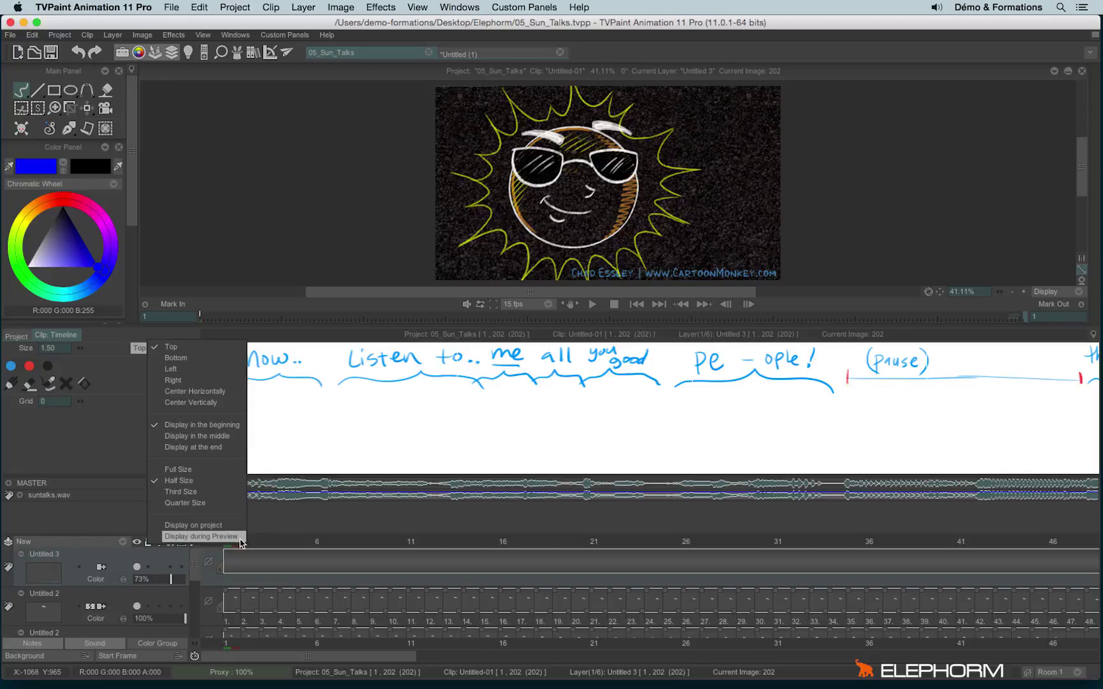
pyautogui.click(201, 536)
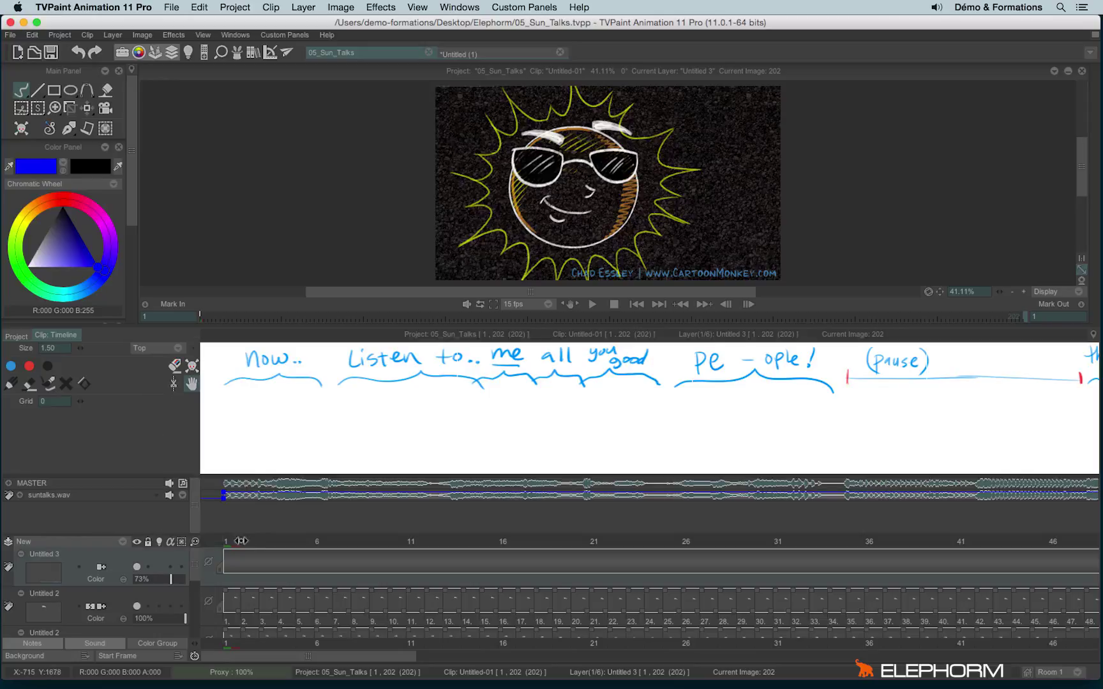
pyautogui.click(159, 351)
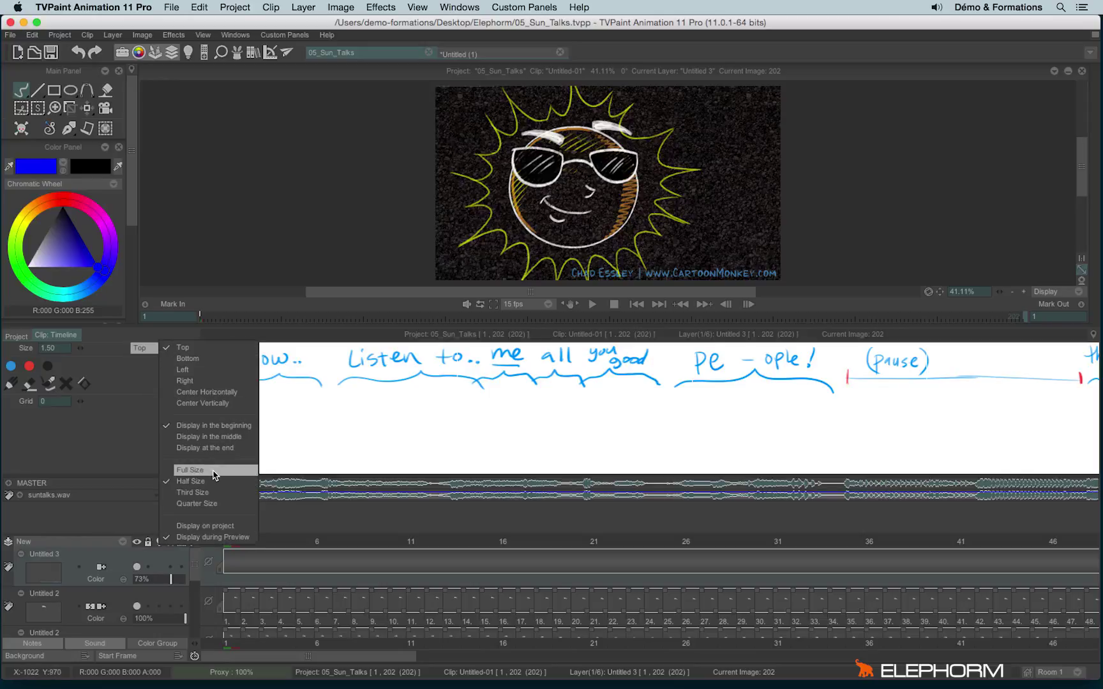
pyautogui.click(214, 472)
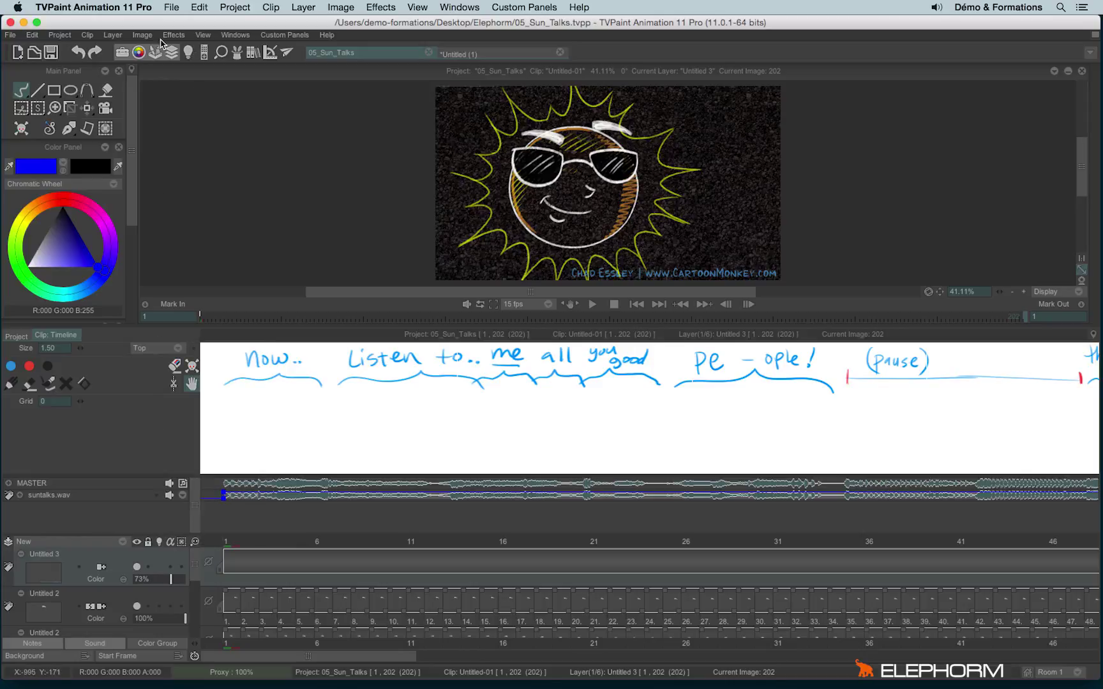
# Hide the timeline, then play and stop the clip to preview the notes.
pyautogui.click(171, 55)
pyautogui.press('F10')
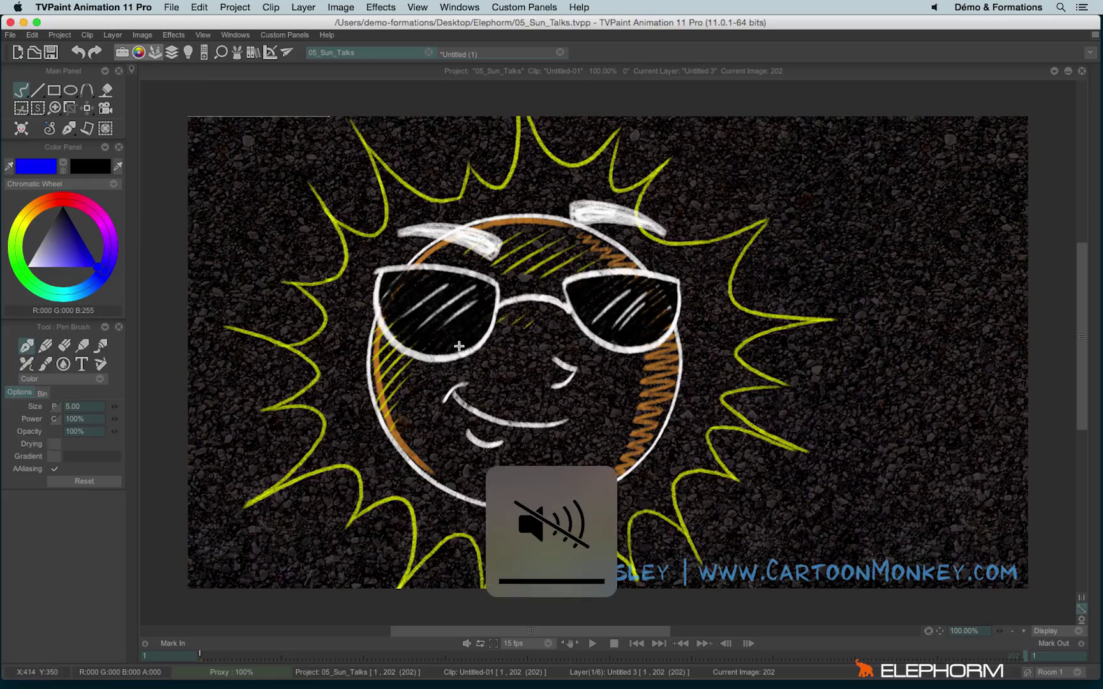
pyautogui.click(592, 645)
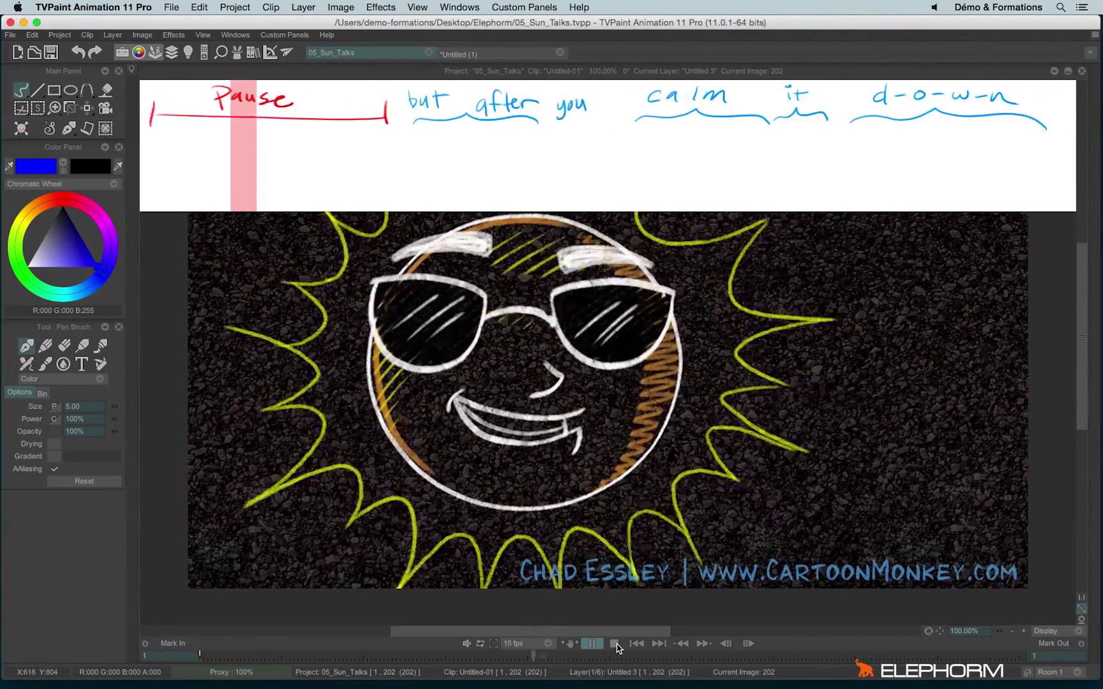
pyautogui.click(614, 644)
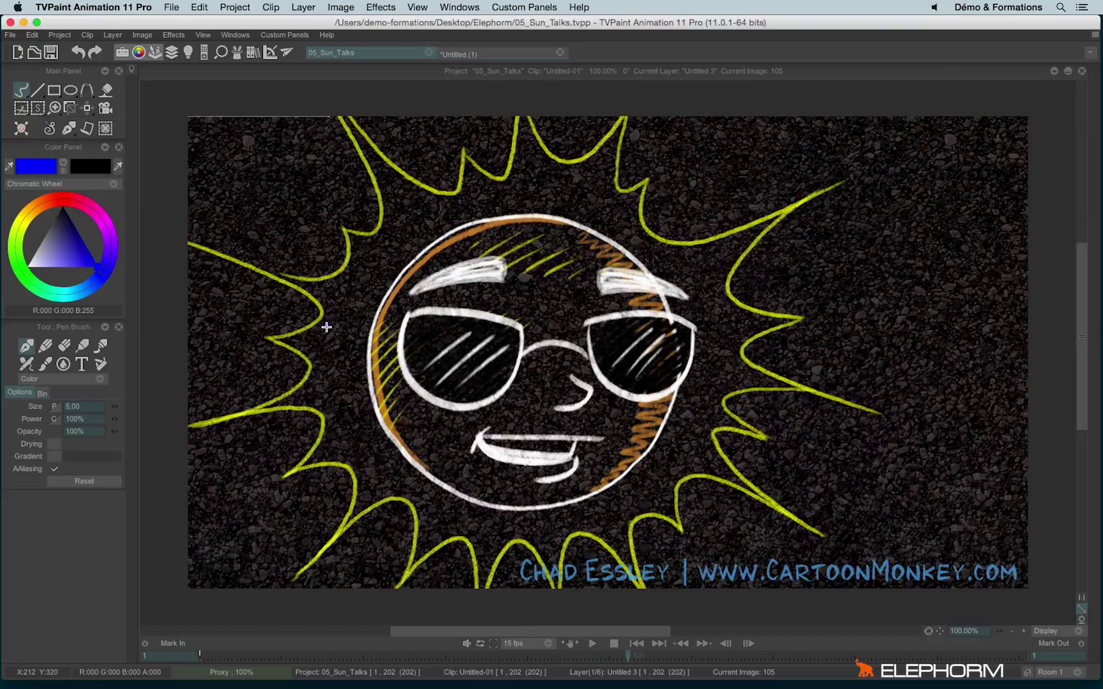
# Switch to Untitled (1), show the timeline with Sound and Notes hidden, and enlarge the canvas.
pyautogui.click(457, 55)
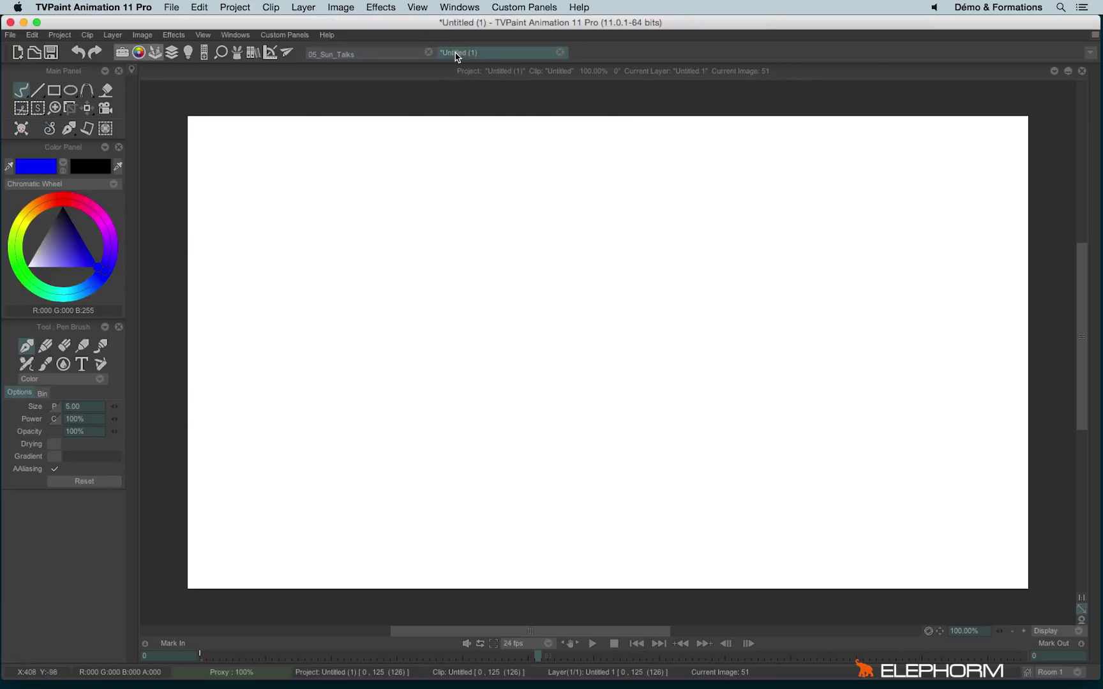
pyautogui.click(171, 53)
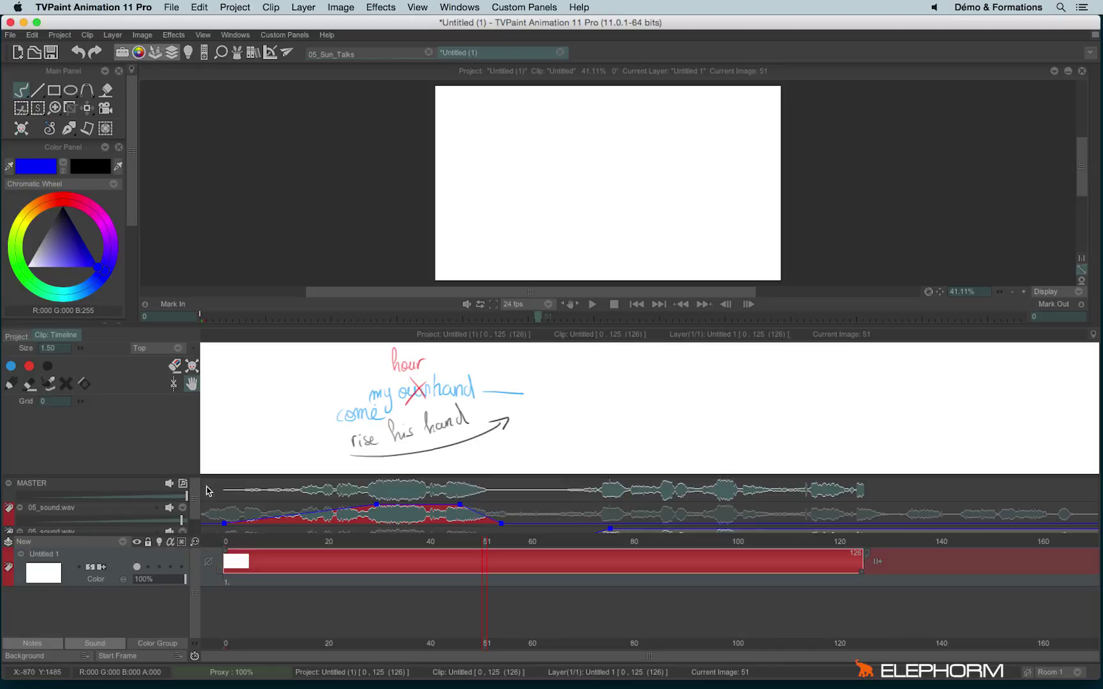
pyautogui.click(96, 643)
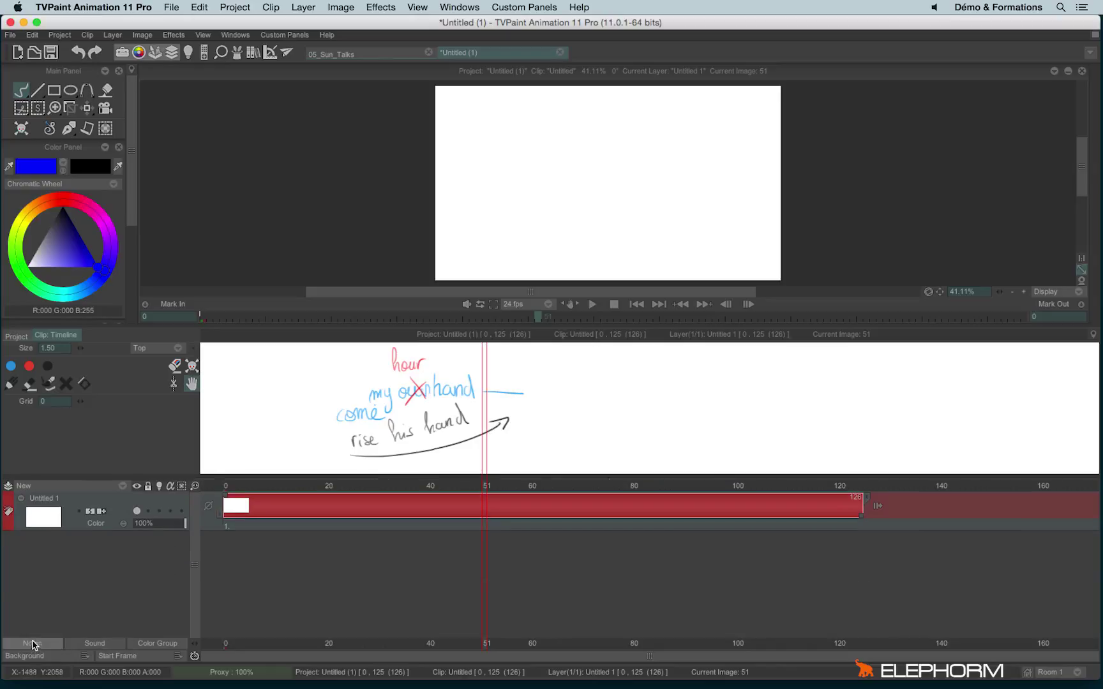
pyautogui.click(32, 644)
pyautogui.moveTo(197, 328); pyautogui.dragTo(211, 432)
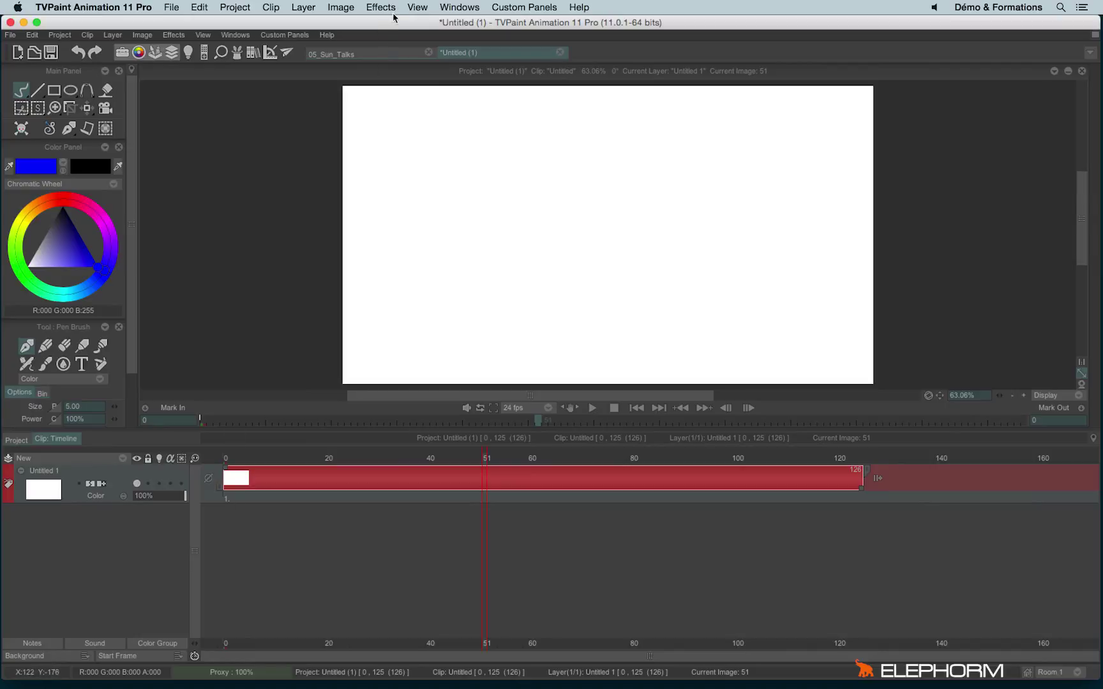
# Open the Stopwatch panel from Windows > Animation and dock it beside the tool panels.
pyautogui.click(231, 37)
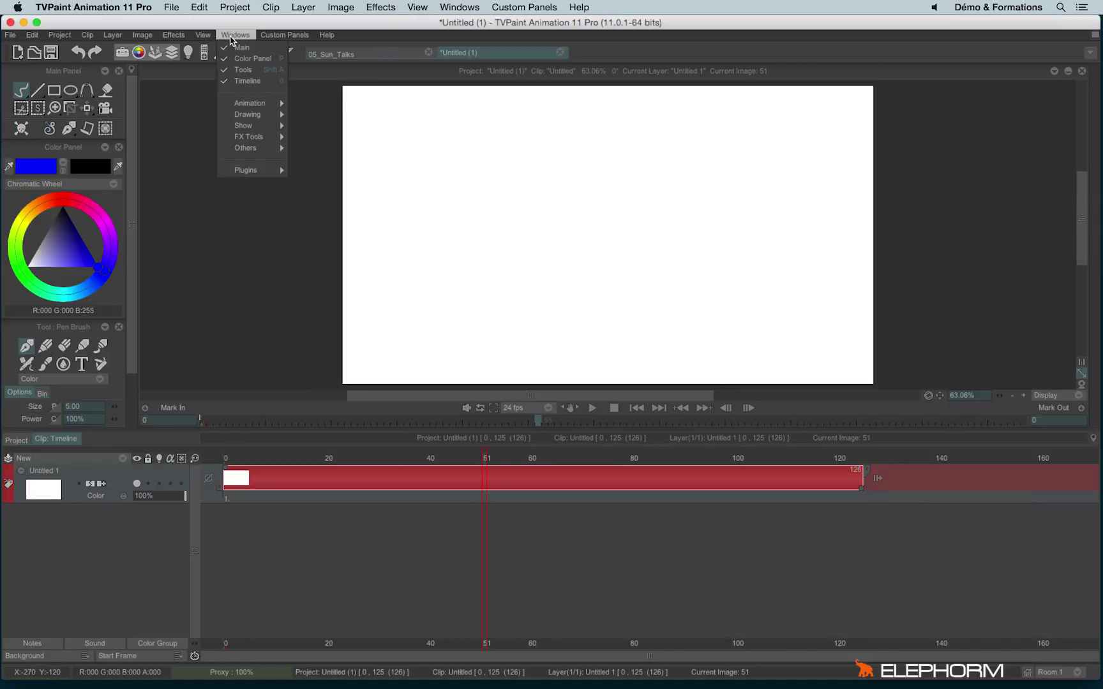
pyautogui.moveTo(249, 105)
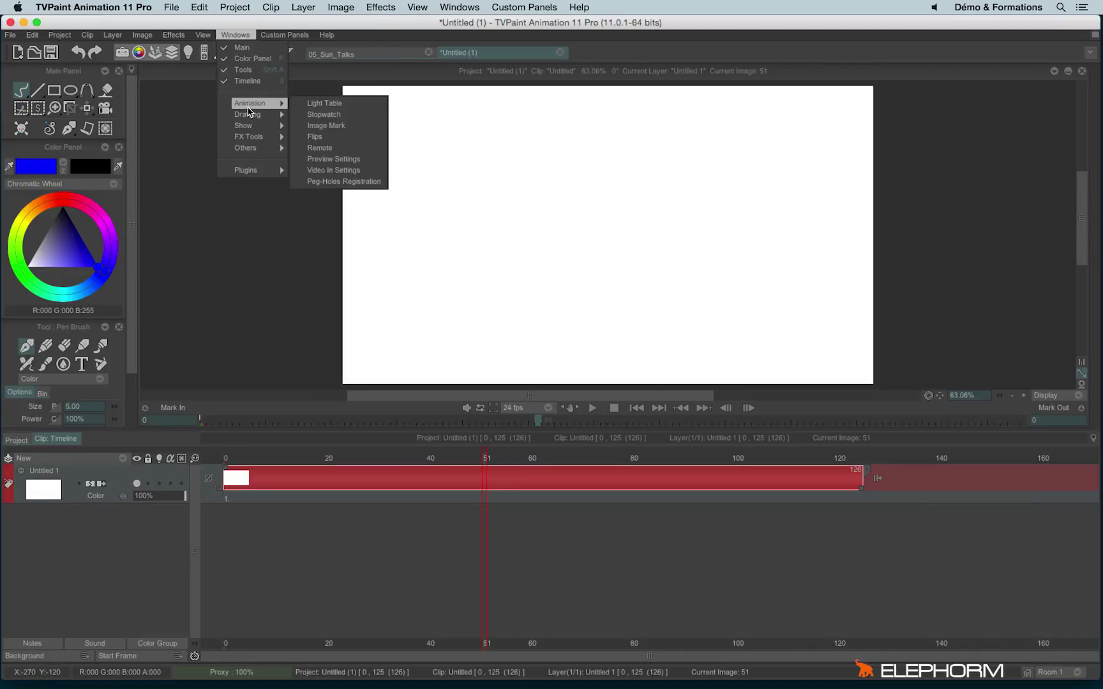
pyautogui.click(368, 117)
pyautogui.moveTo(169, 82); pyautogui.dragTo(201, 73)
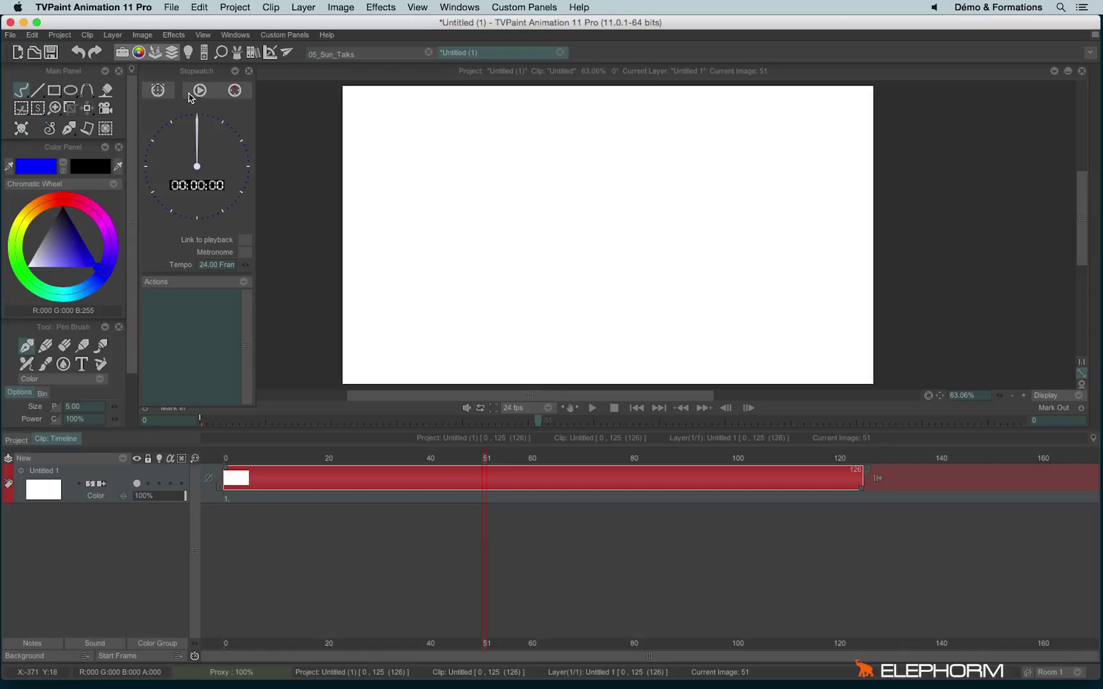
# Record a tapped beat on the Stopwatch, logging each beat as a lap, then stop it.
pyautogui.click(190, 97)
pyautogui.click(163, 98)
pyautogui.click(163, 98)
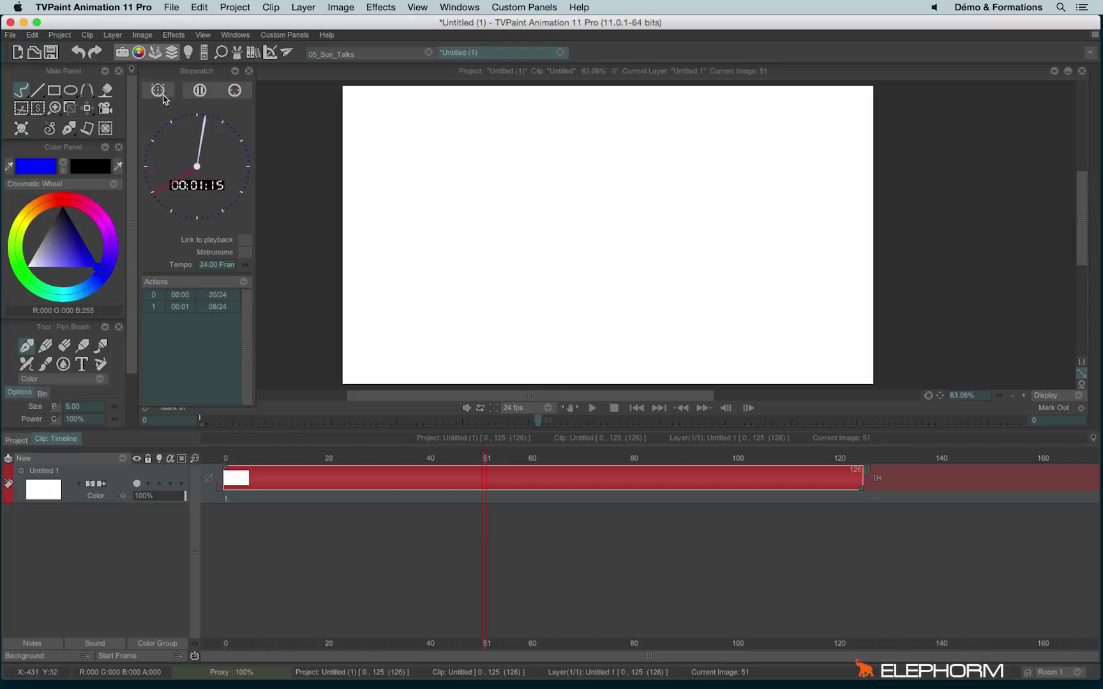
pyautogui.click(162, 97)
pyautogui.click(161, 96)
pyautogui.click(161, 96)
pyautogui.click(160, 96)
pyautogui.click(160, 96)
pyautogui.click(159, 96)
pyautogui.click(159, 96)
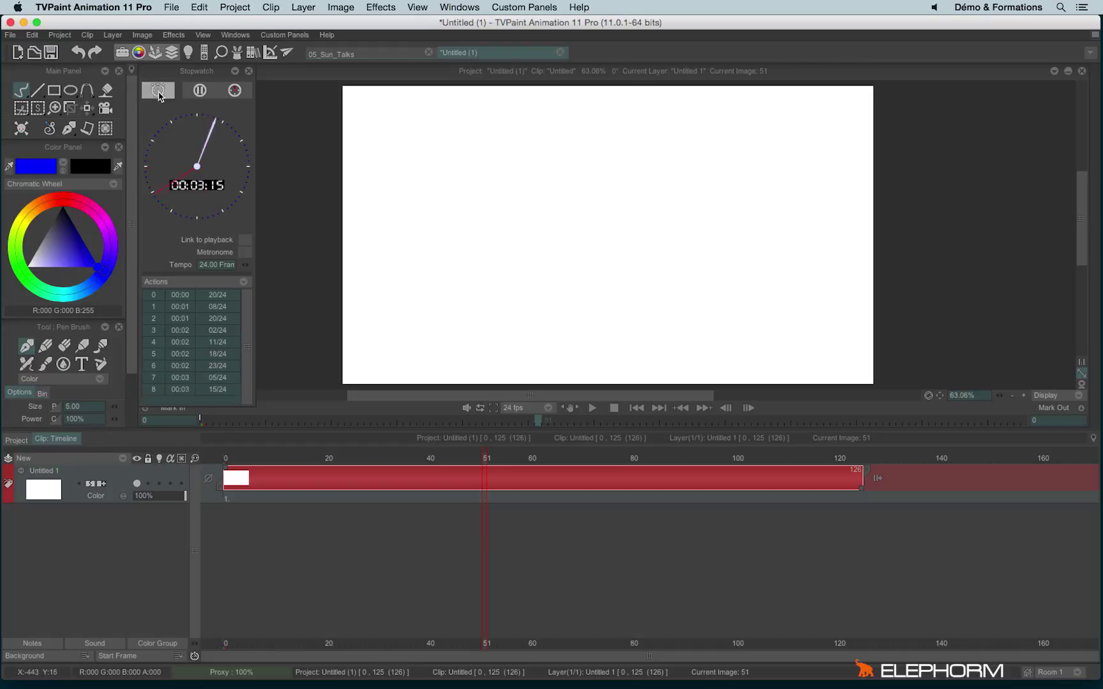
pyautogui.click(199, 90)
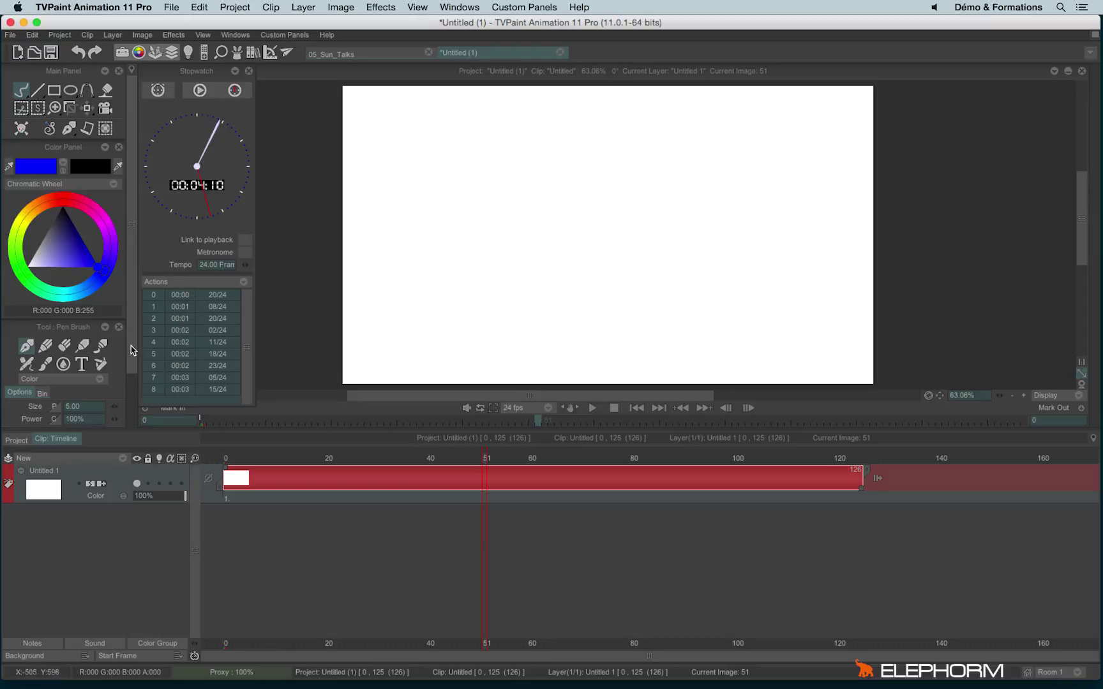
# Create the Untitled 2 layer from the recorded beats and check images 20, 32 and 49.
pyautogui.rightClick(181, 282)
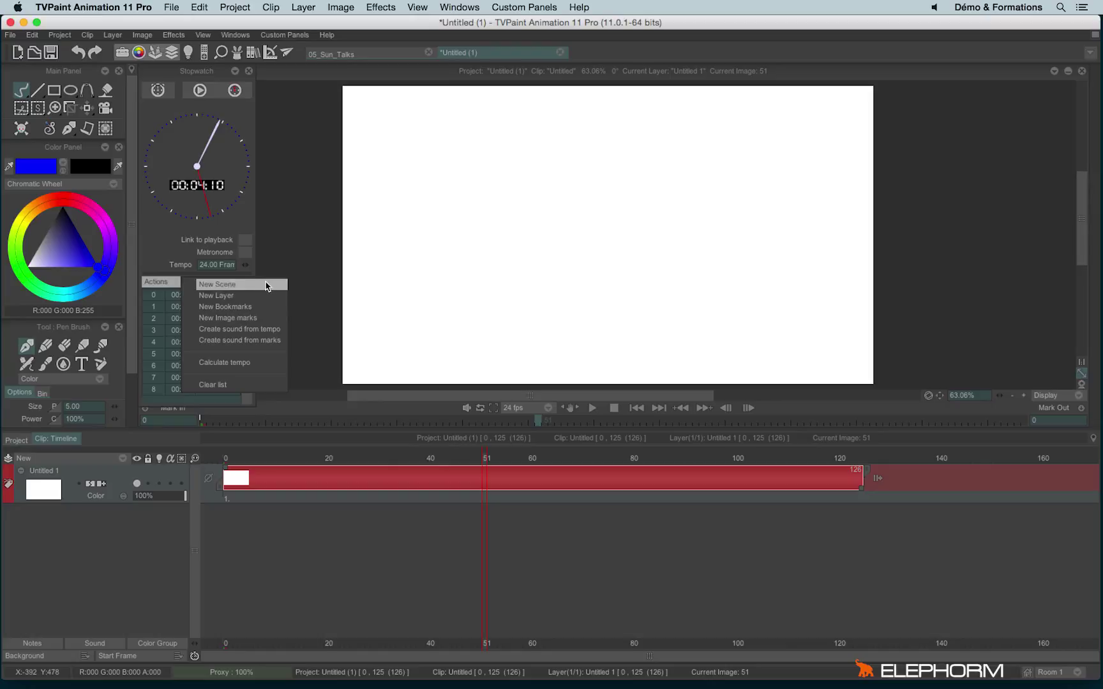
pyautogui.click(264, 296)
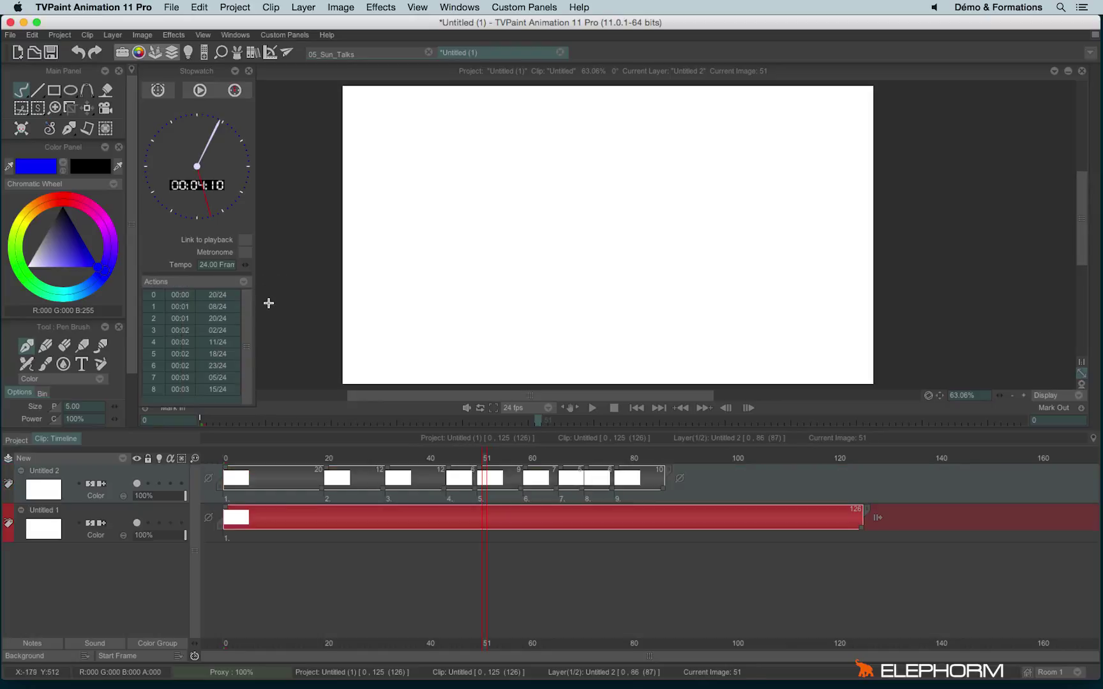
pyautogui.click(231, 459)
pyautogui.click(328, 460)
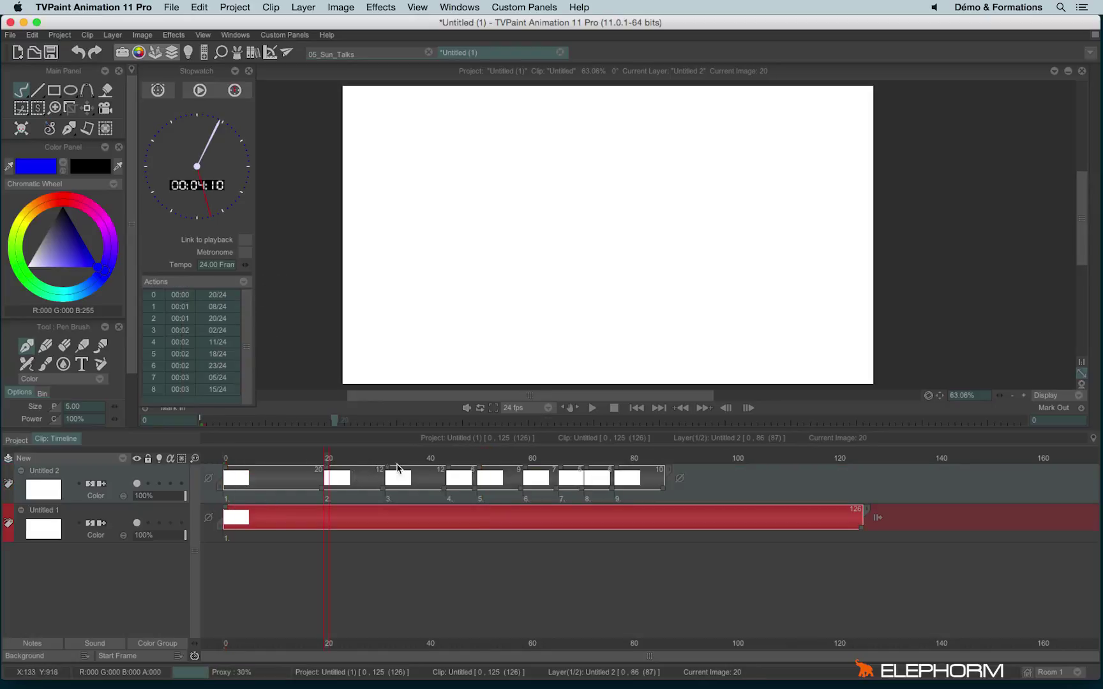
pyautogui.click(389, 461)
pyautogui.click(476, 460)
# Add image marks on each recorded beat from the Actions list menu.
pyautogui.rightClick(153, 284)
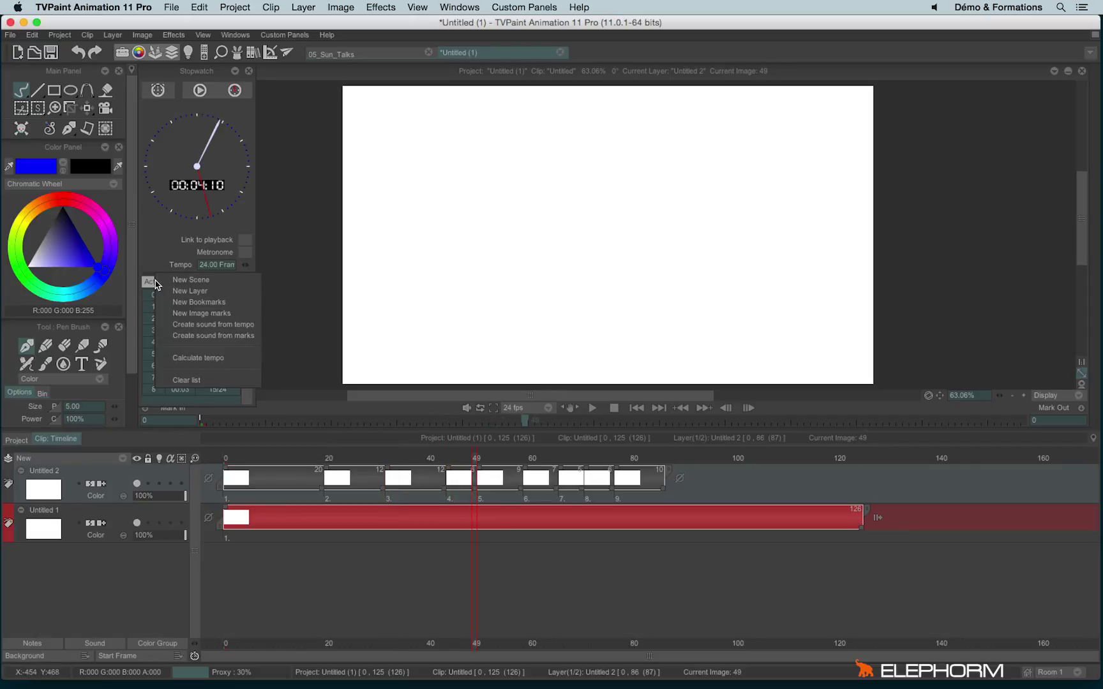
pyautogui.click(241, 314)
pyautogui.rightClick(173, 287)
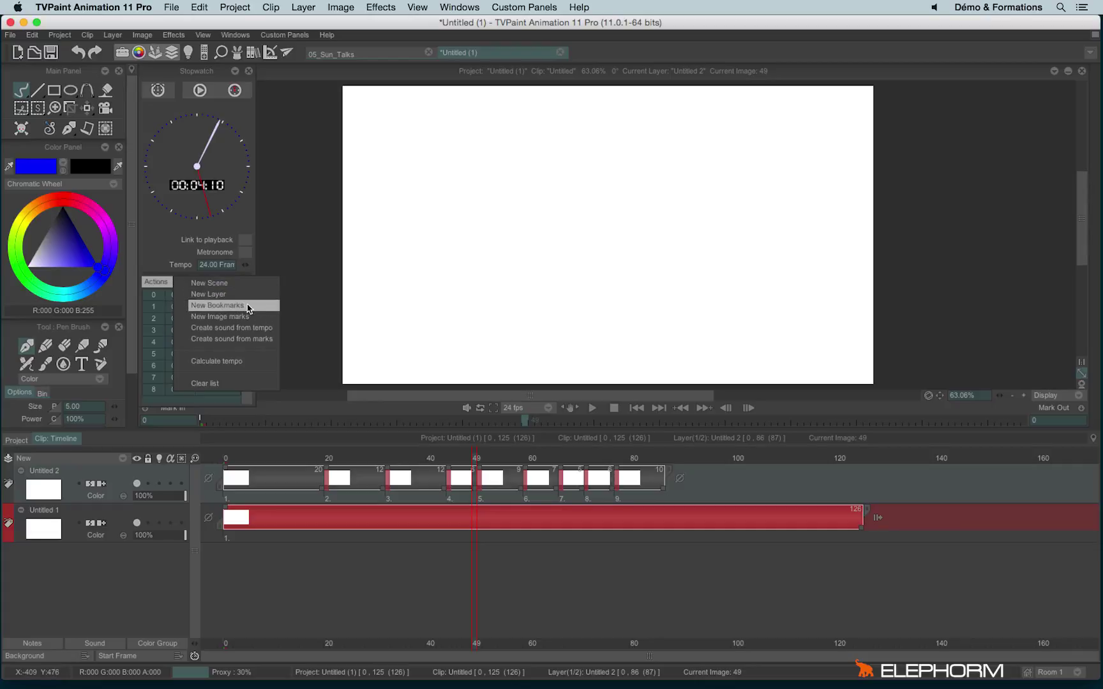